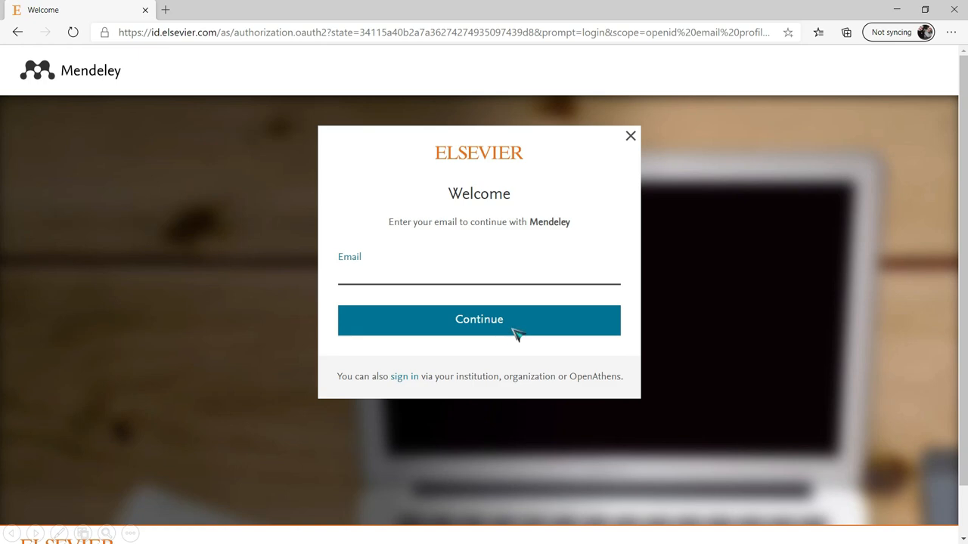
Enter the account e-mail and password and sign in to Mendeley with the stay signed in option enabled
{"action": "key", "text": "ctrl+v"}
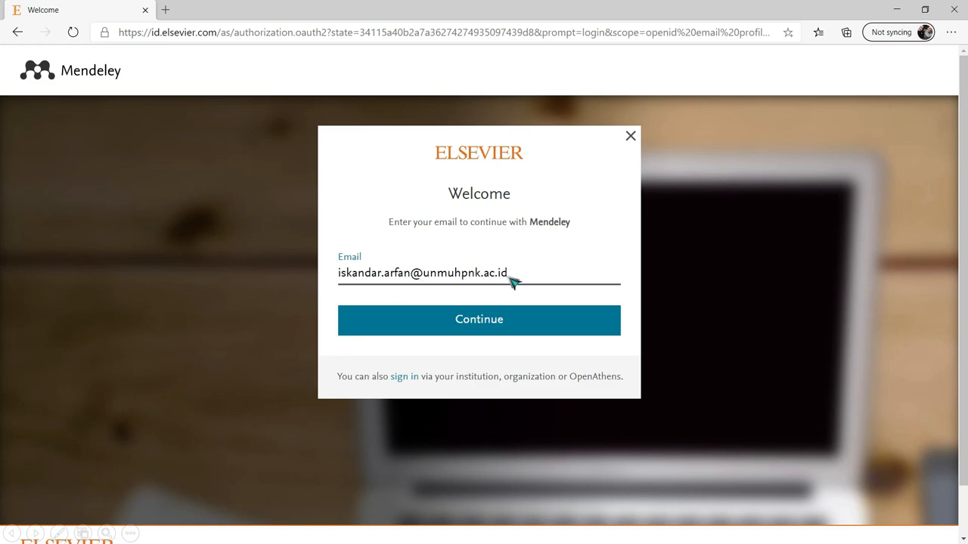
{"action": "left_click", "coordinate": [512, 330]}
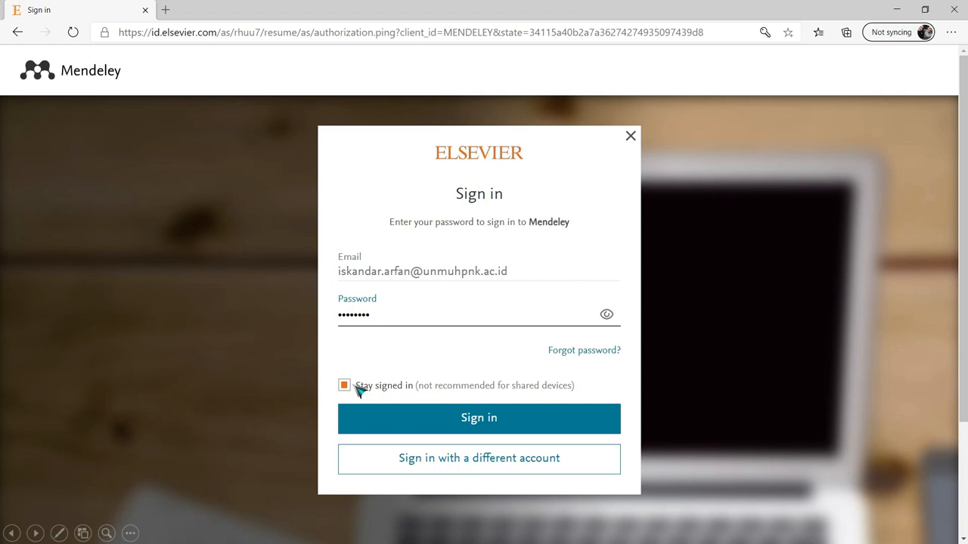
{"action": "key", "text": "Right"}
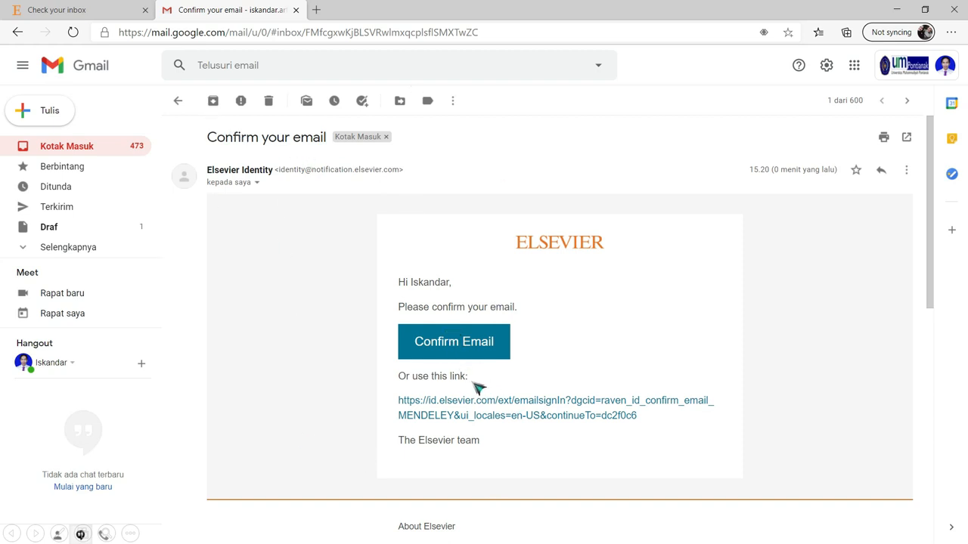
Confirm the e-mail address from the Elsevier message and complete the Mendeley profile as Lecturer in Nursing and Health Professions, made public
{"action": "left_click", "coordinate": [459, 345]}
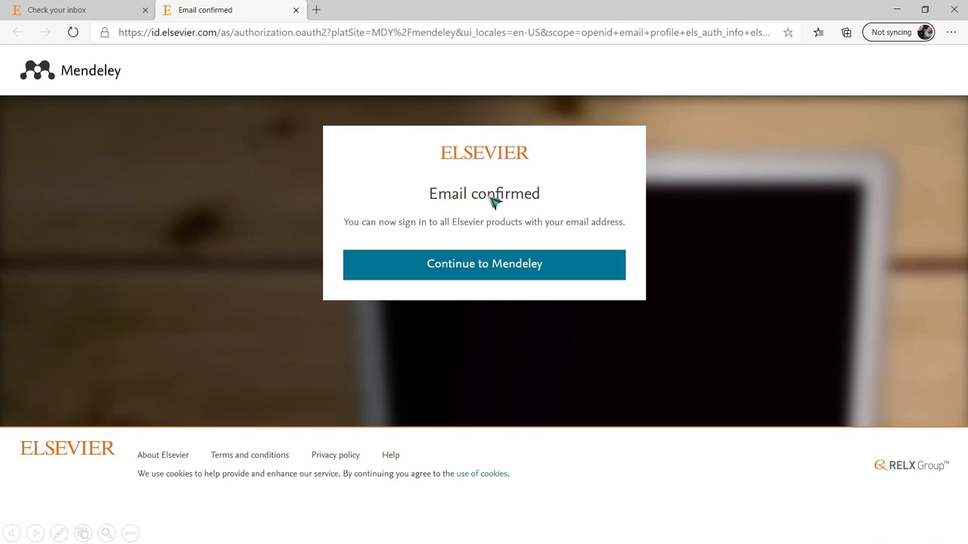
{"action": "left_click", "coordinate": [476, 276]}
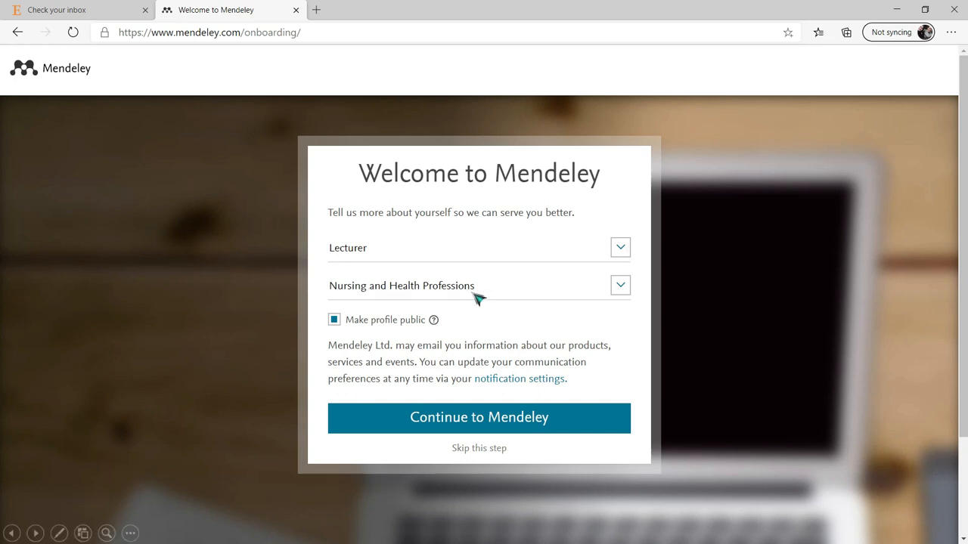
{"action": "left_click", "coordinate": [509, 392]}
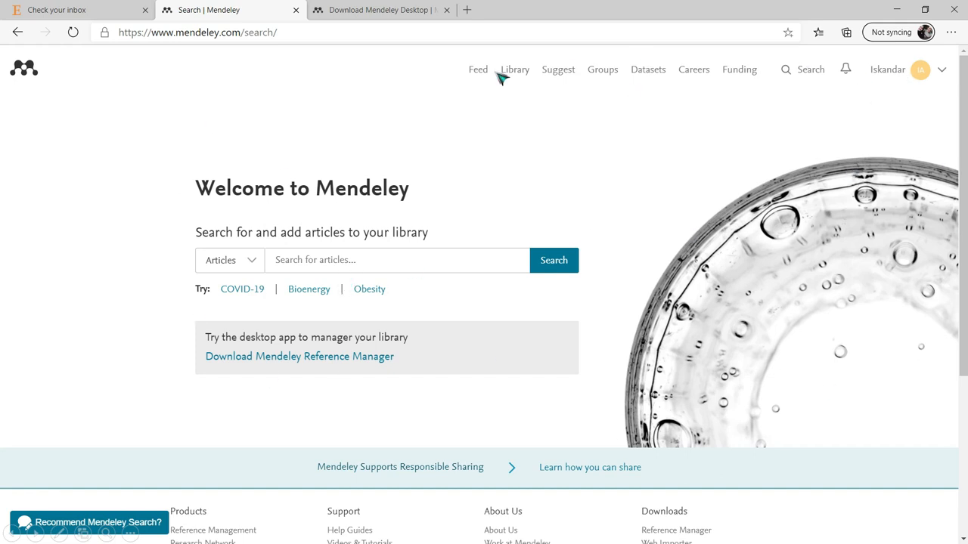
{"action": "left_click", "coordinate": [730, 157]}
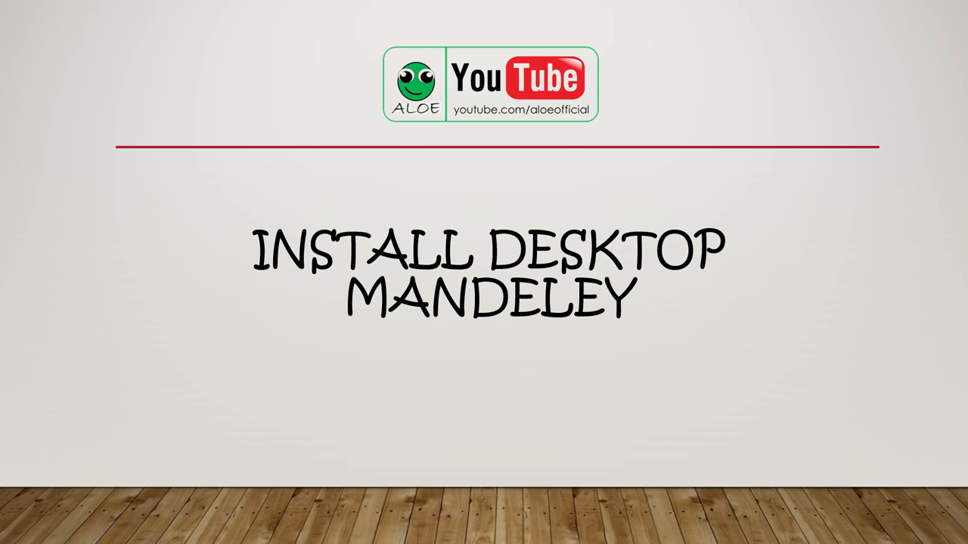
{"action": "left_click", "coordinate": [465, 338]}
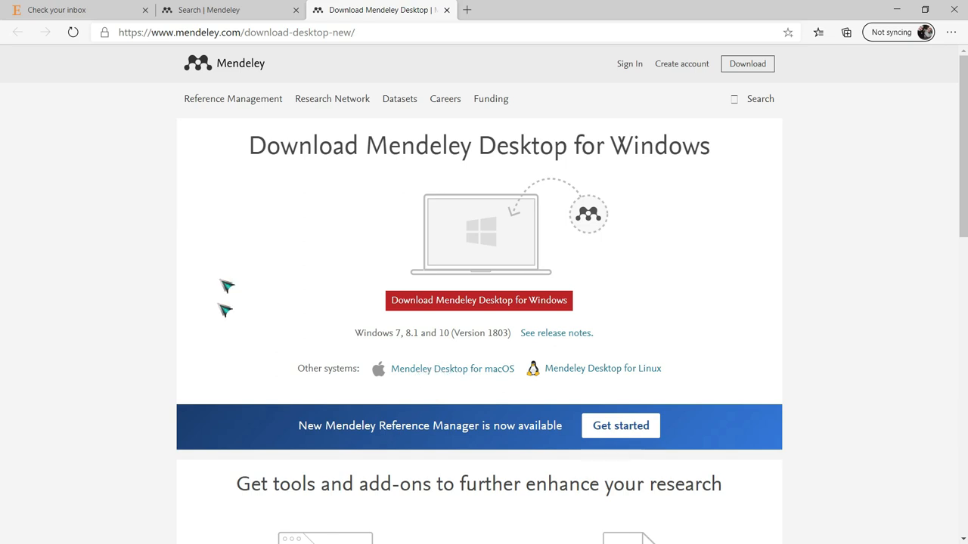
Download Mendeley Desktop for Windows and launch the downloaded installer
{"action": "left_click", "coordinate": [485, 311]}
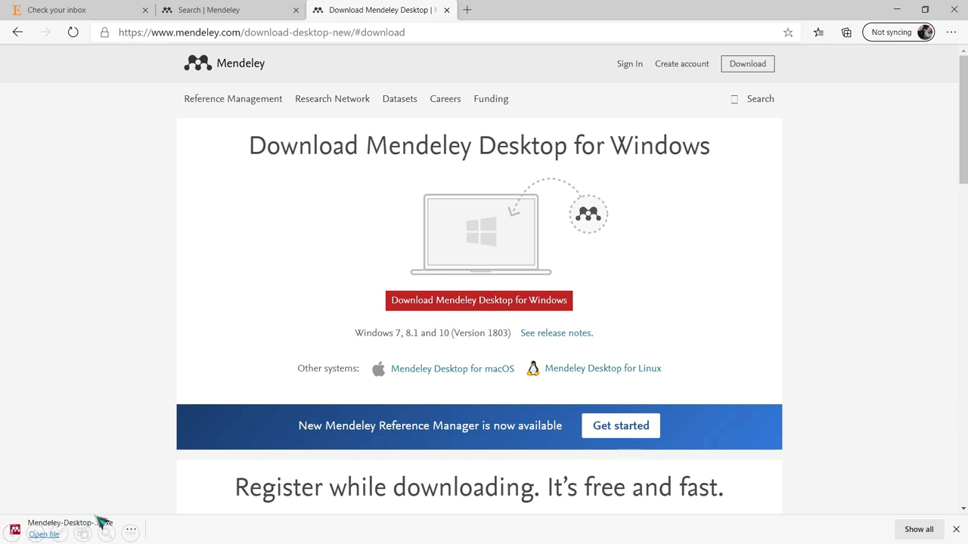
{"action": "left_click", "coordinate": [106, 429]}
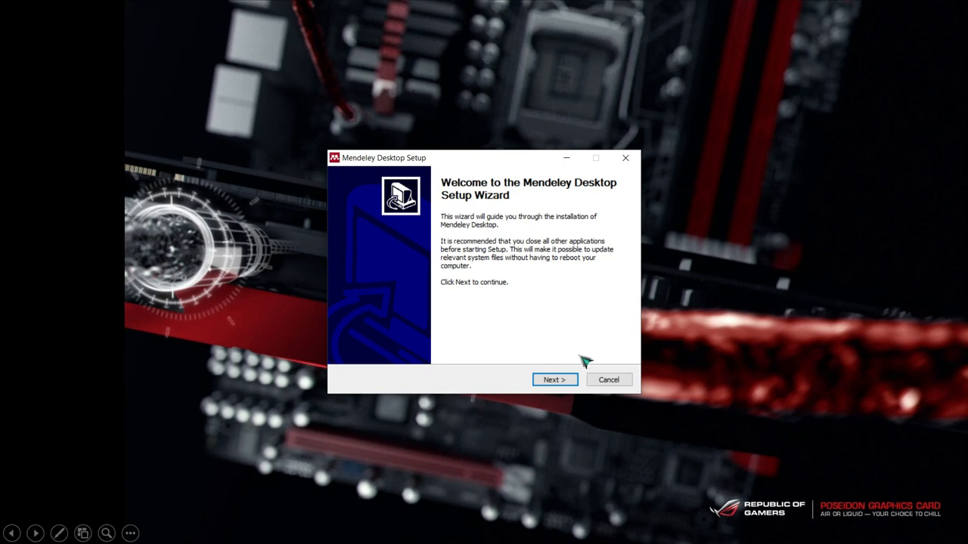
Accept the license agreement and install Mendeley Desktop in Program Files (x86), keeping the Mendeley Desktop Start menu folder
{"action": "left_click", "coordinate": [554, 380]}
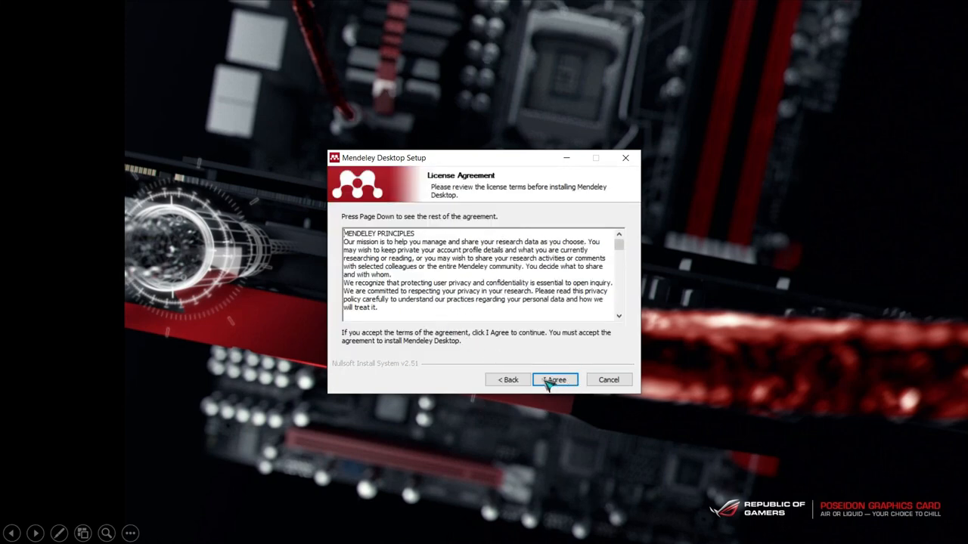
{"action": "left_click", "coordinate": [549, 385]}
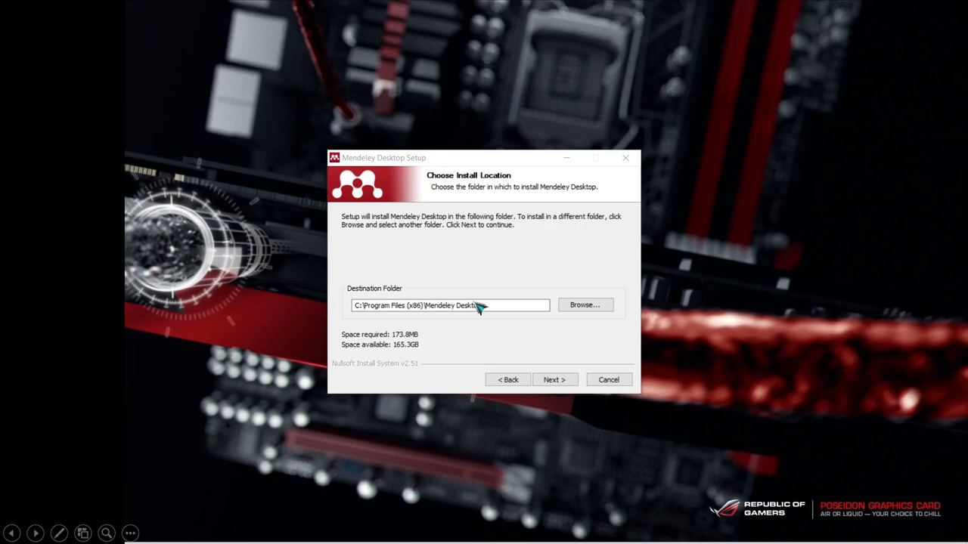
{"action": "left_click", "coordinate": [567, 384]}
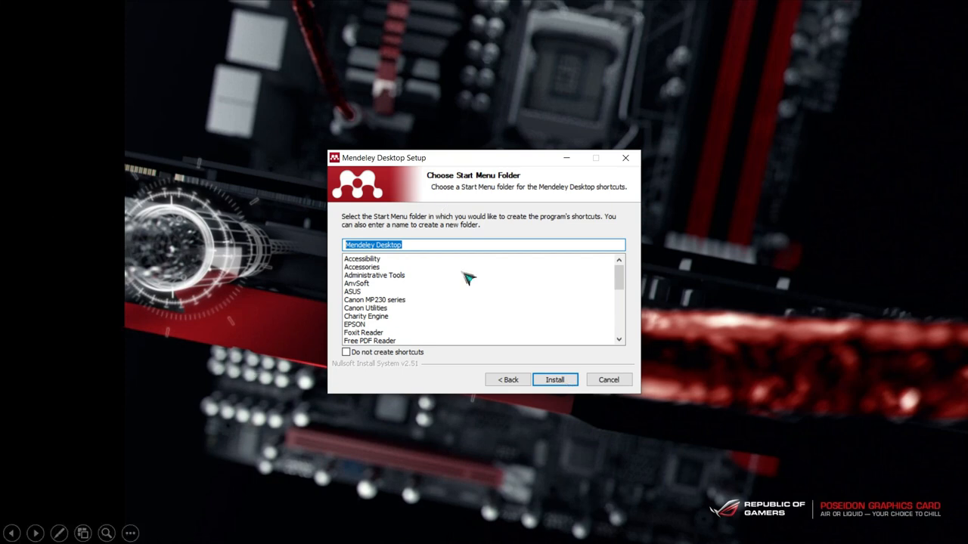
{"action": "left_click", "coordinate": [569, 383]}
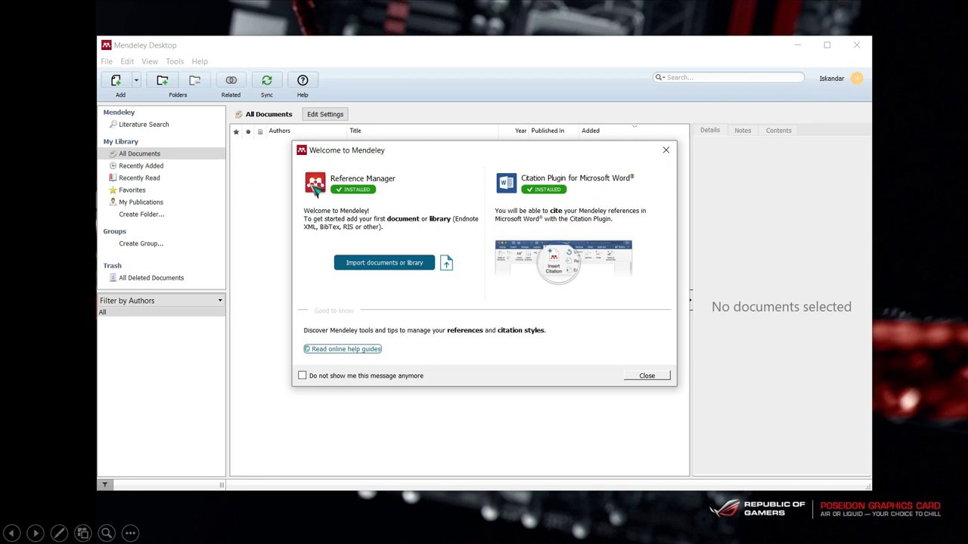
Dismiss the Welcome to Mendeley message and the Add and Create introductory tour
{"action": "left_click", "coordinate": [312, 186]}
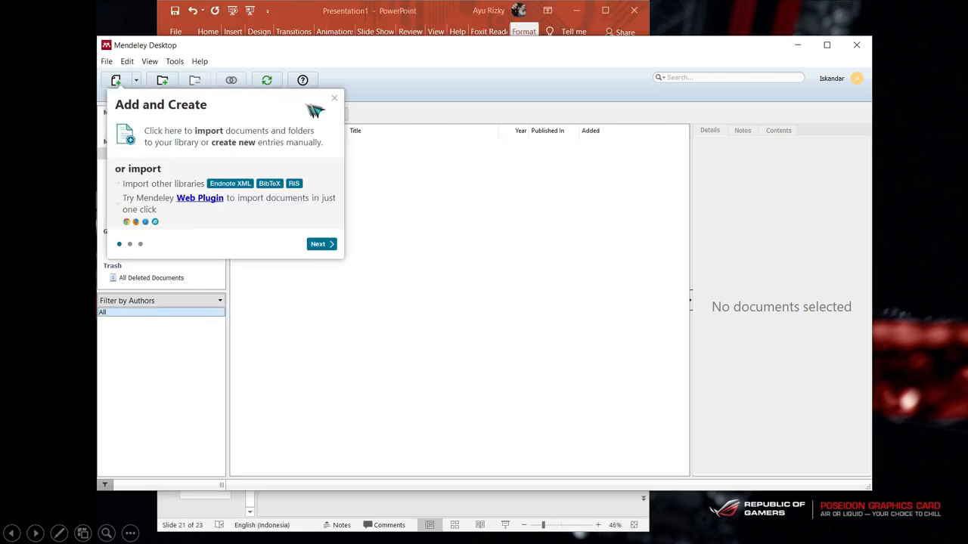
{"action": "left_click", "coordinate": [346, 112]}
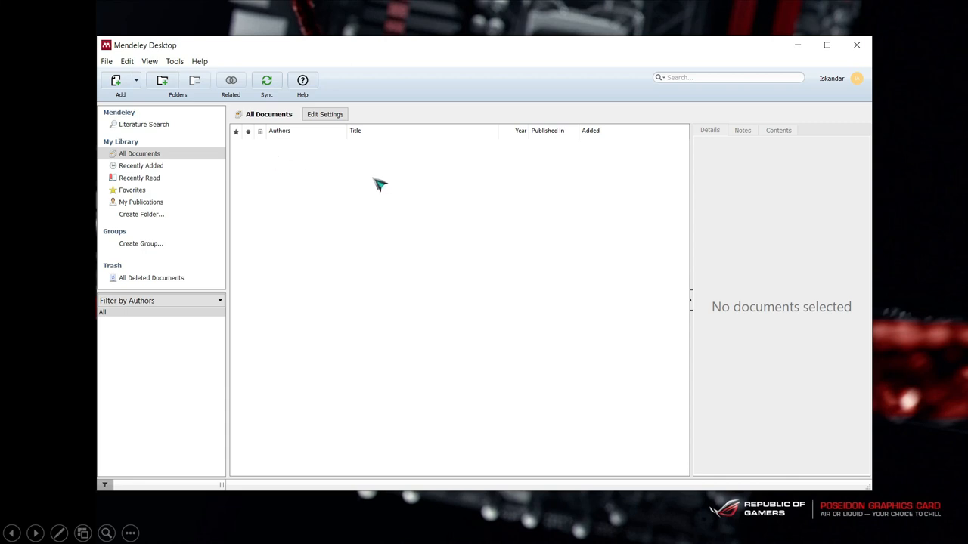
Add the file "contoh jurnal" from the Latihan mandeley folder to the Mendeley library
{"action": "left_click", "coordinate": [316, 191]}
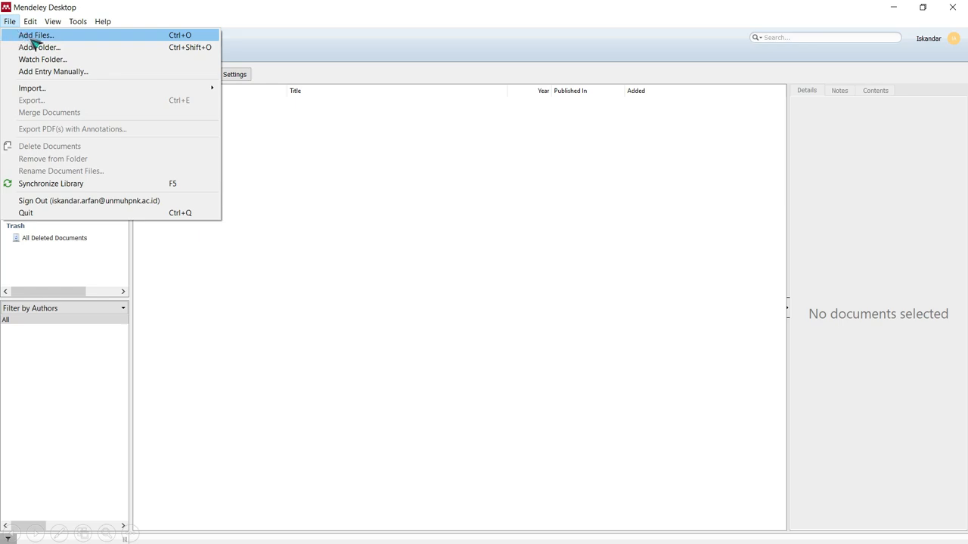
{"action": "left_click", "coordinate": [34, 39]}
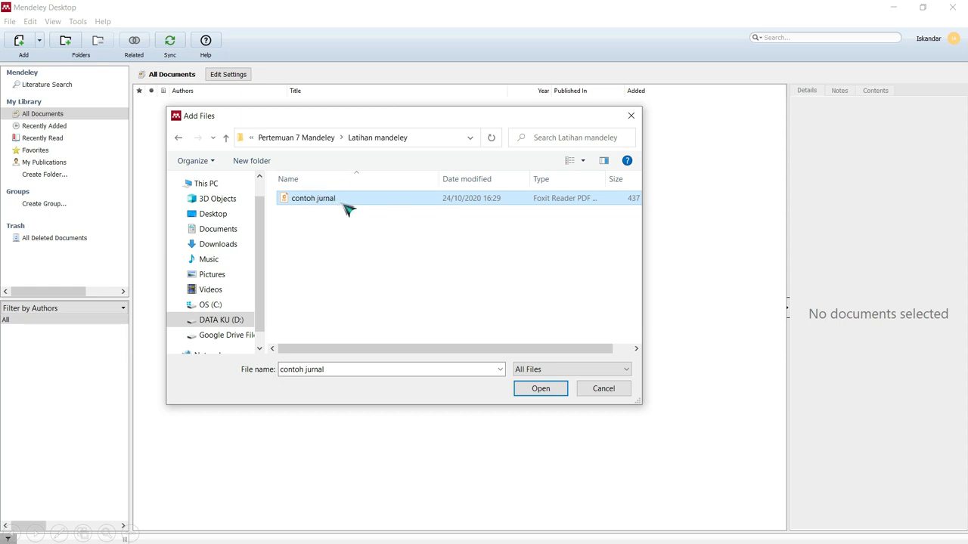
{"action": "left_click", "coordinate": [538, 389]}
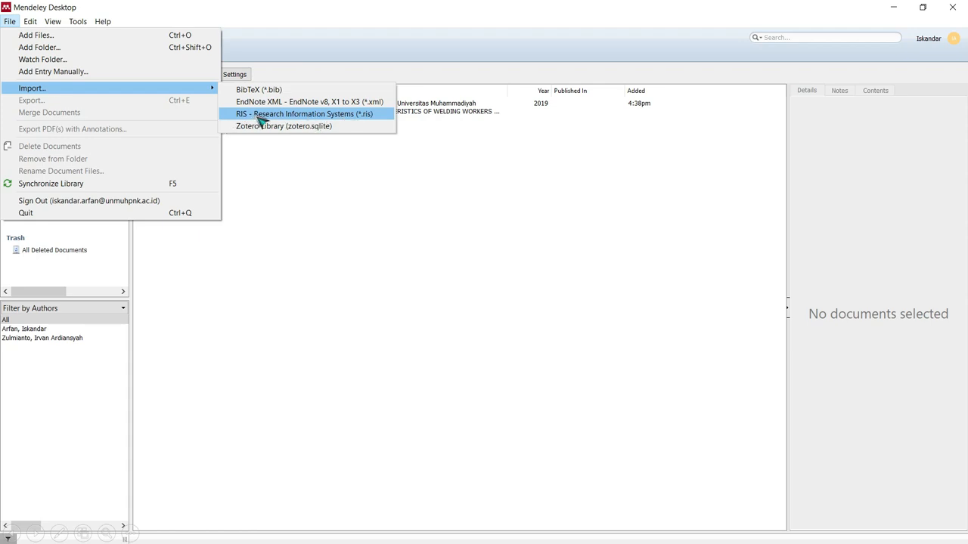
Import the RIS reference file "10.1186_2047-2994-4-S1-P235 (1).ris" from Downloads into the library
{"action": "left_click", "coordinate": [259, 118]}
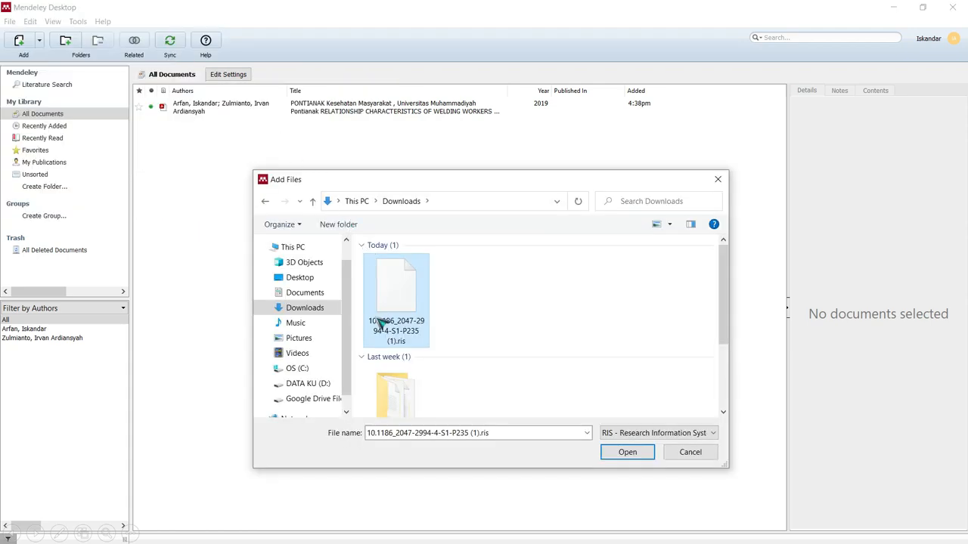
{"action": "double_click", "coordinate": [423, 293]}
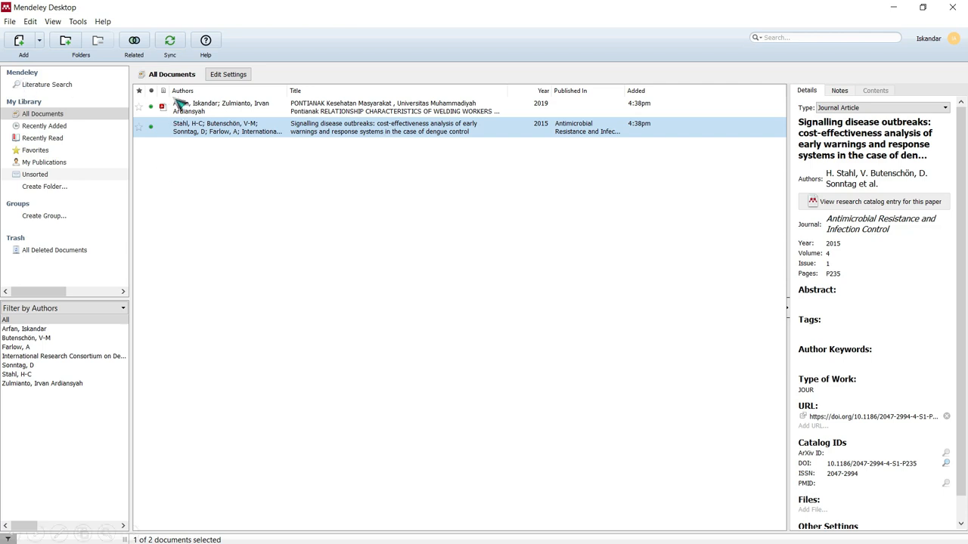
Start adding an entry to the library manually
{"action": "left_click", "coordinate": [10, 21]}
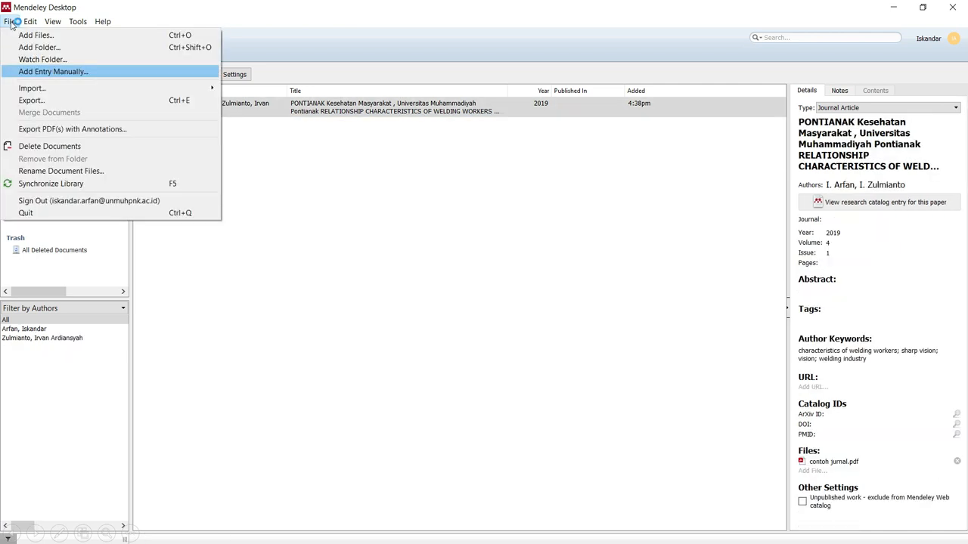
{"action": "left_click", "coordinate": [180, 75]}
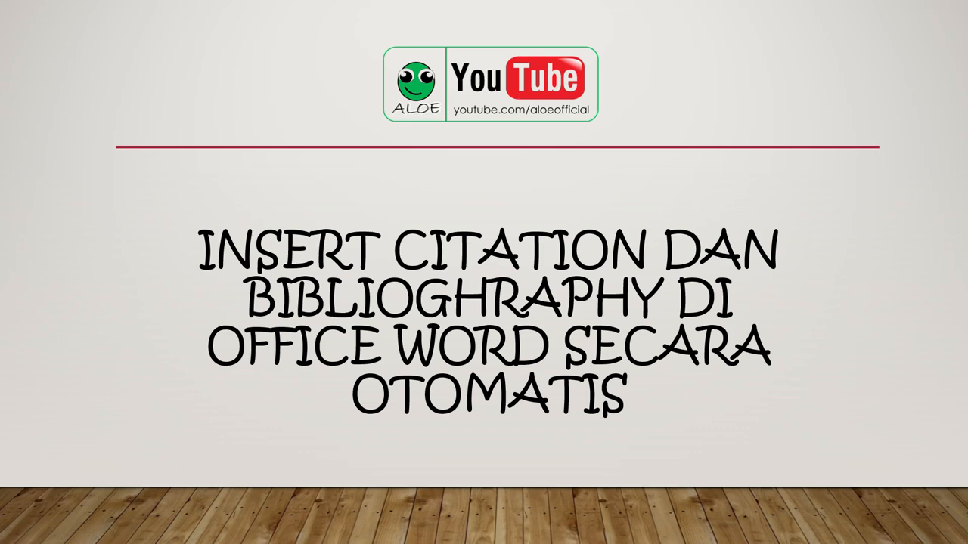
Switch to the Word document and set the Mendeley citation style to Harvard reference
{"action": "left_click", "coordinate": [511, 454]}
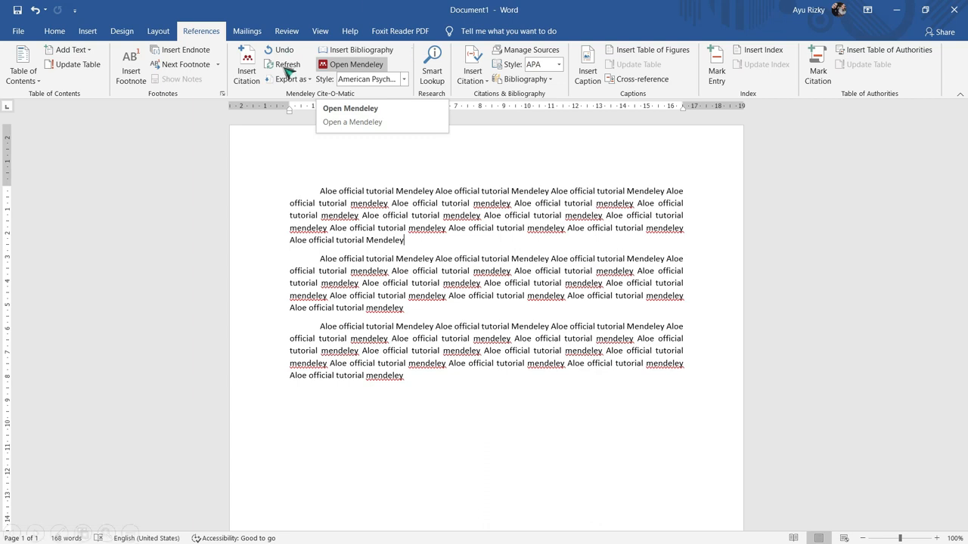
{"action": "left_click", "coordinate": [417, 243]}
{"action": "left_click", "coordinate": [481, 177]}
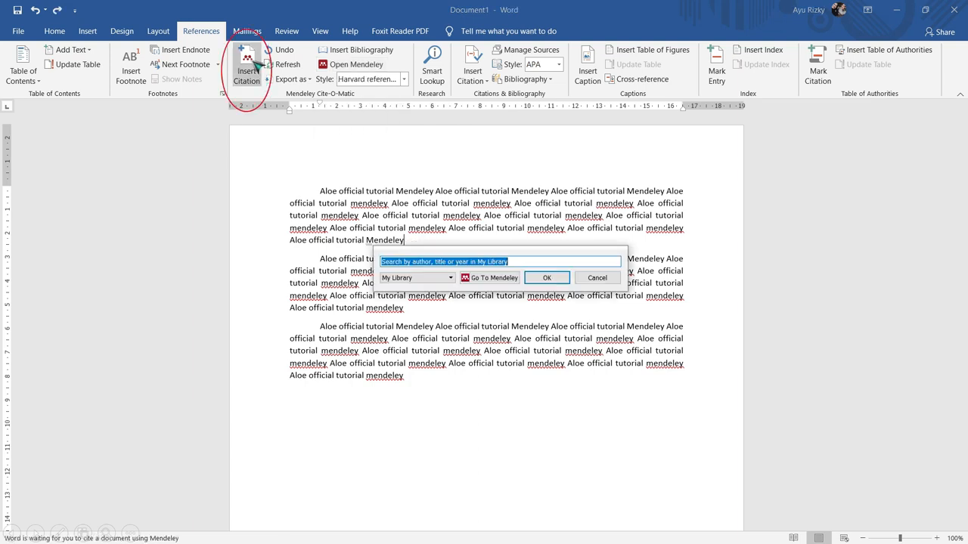
Cite the 2015 article "Signalling disease outbreaks" from the Mendeley library at the end of the first paragraph
{"action": "left_click", "coordinate": [492, 279]}
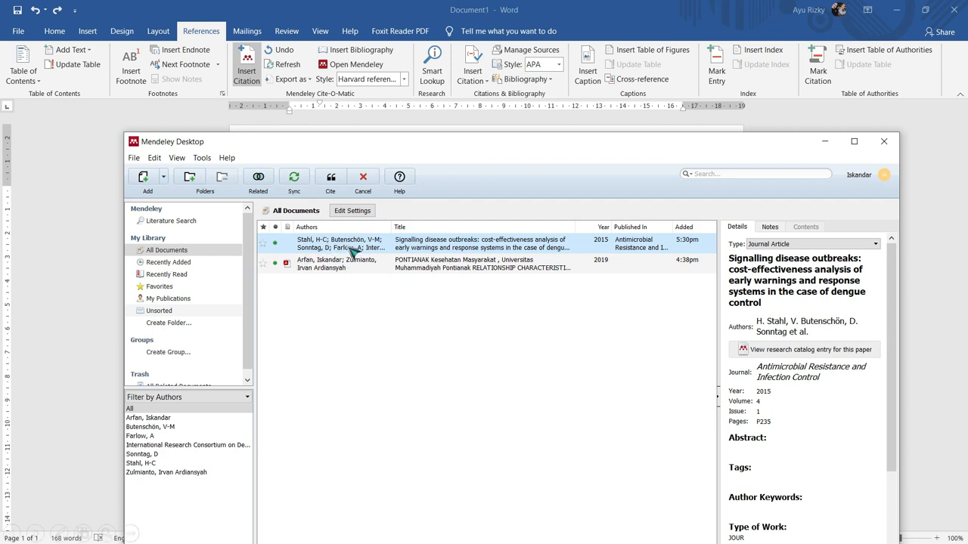
{"action": "left_click", "coordinate": [333, 179]}
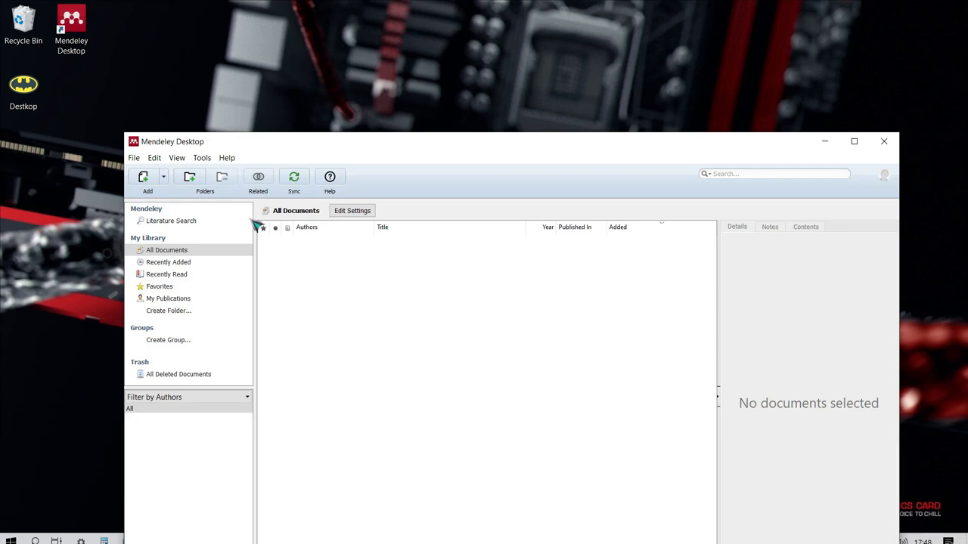
Move the Mendeley Desktop window up on the desktop and add the PDF "contoh jurnal" from the Latihan mandeley folder
{"action": "left_click_drag", "start_coordinate": [427, 146], "coordinate": [437, 65]}
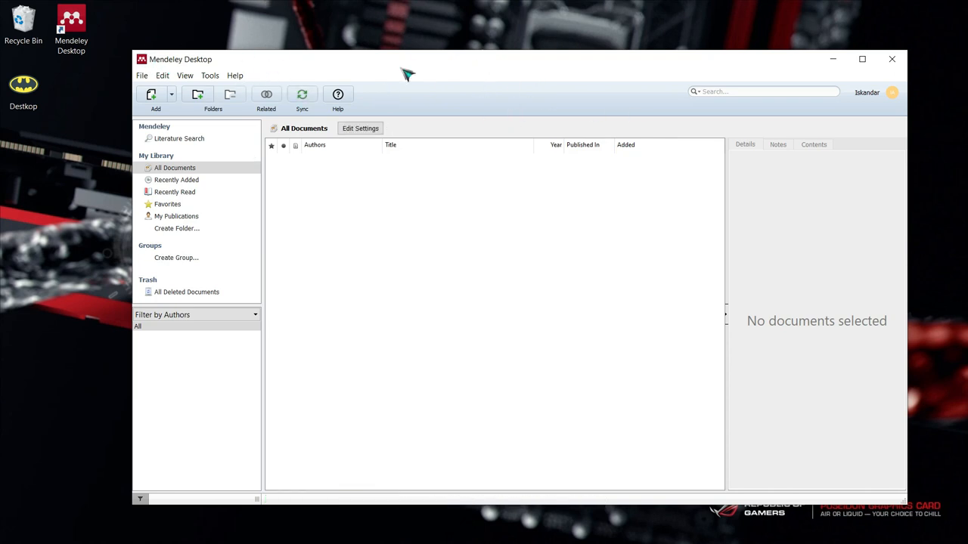
{"action": "left_click", "coordinate": [148, 76]}
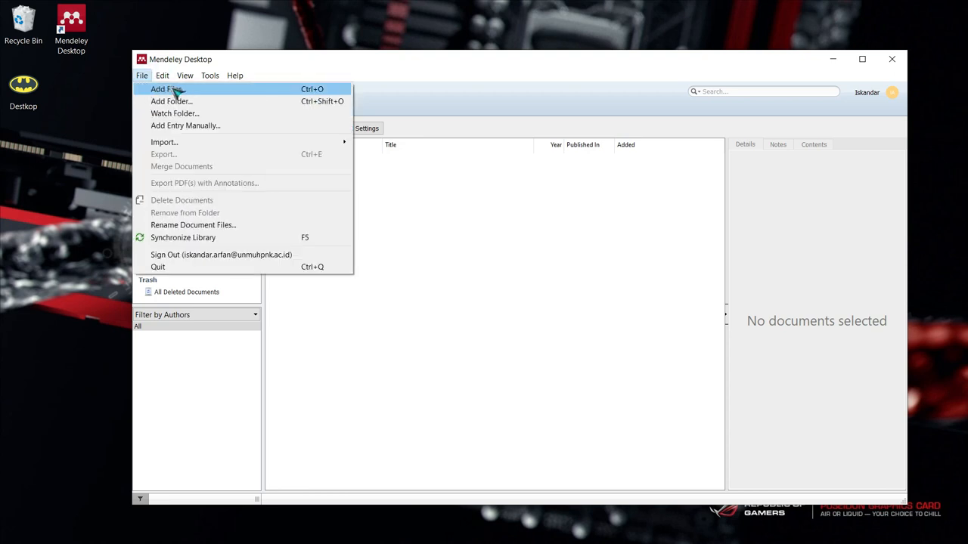
{"action": "left_click", "coordinate": [210, 92]}
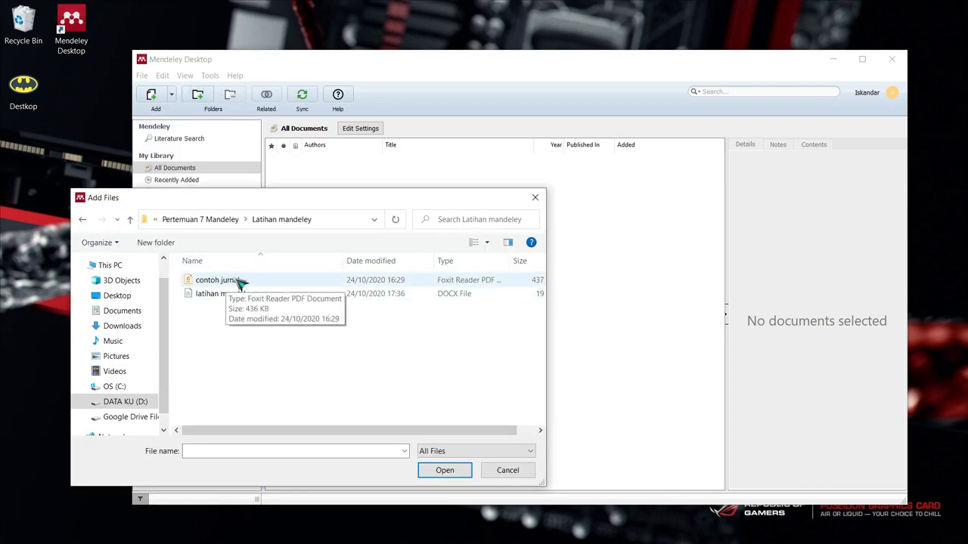
{"action": "left_click", "coordinate": [244, 282]}
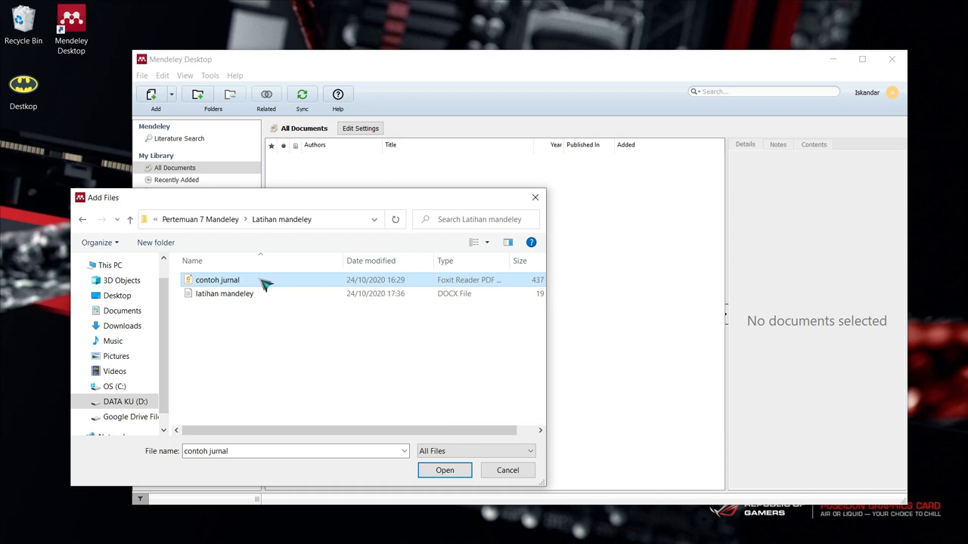
{"action": "left_click", "coordinate": [453, 470]}
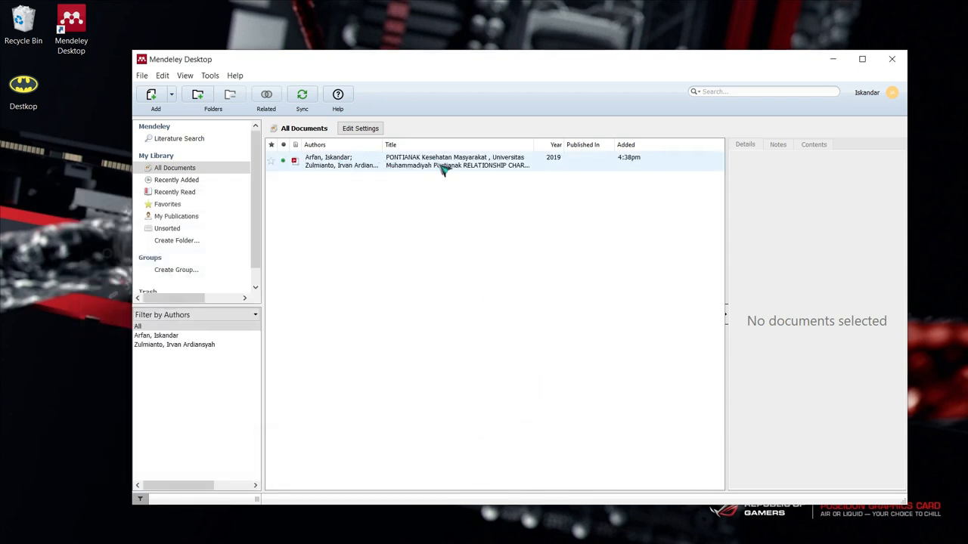
Examine the details of the added journal article, from its title and authors to its attached file
{"action": "left_click", "coordinate": [437, 167]}
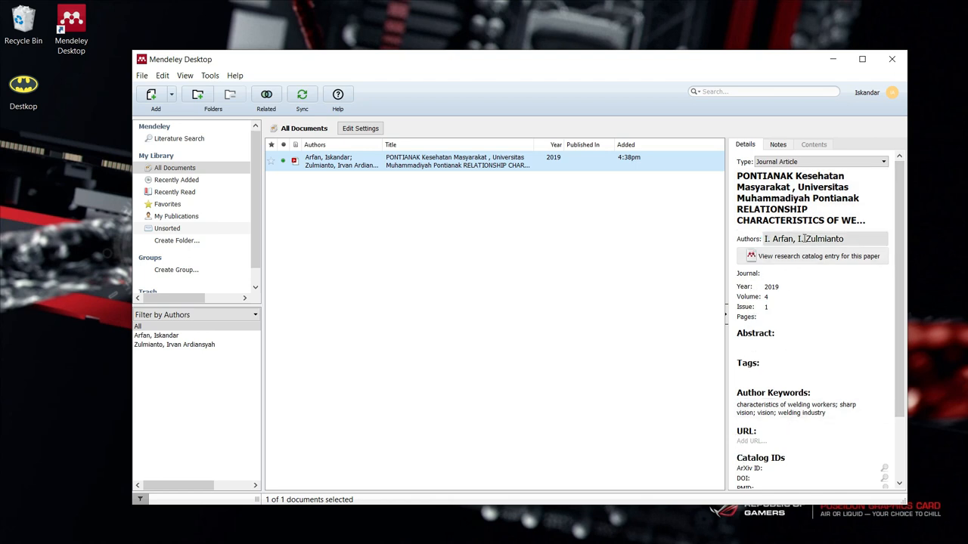
{"action": "scroll", "coordinate": [797, 340], "scroll_direction": "down", "scroll_amount": 2}
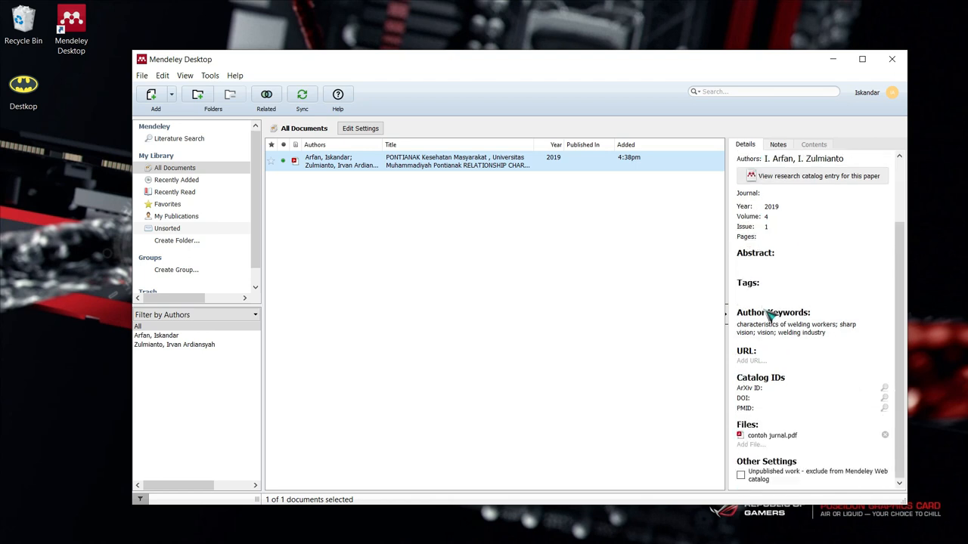
{"action": "scroll", "coordinate": [770, 415], "scroll_direction": "up", "scroll_amount": 2}
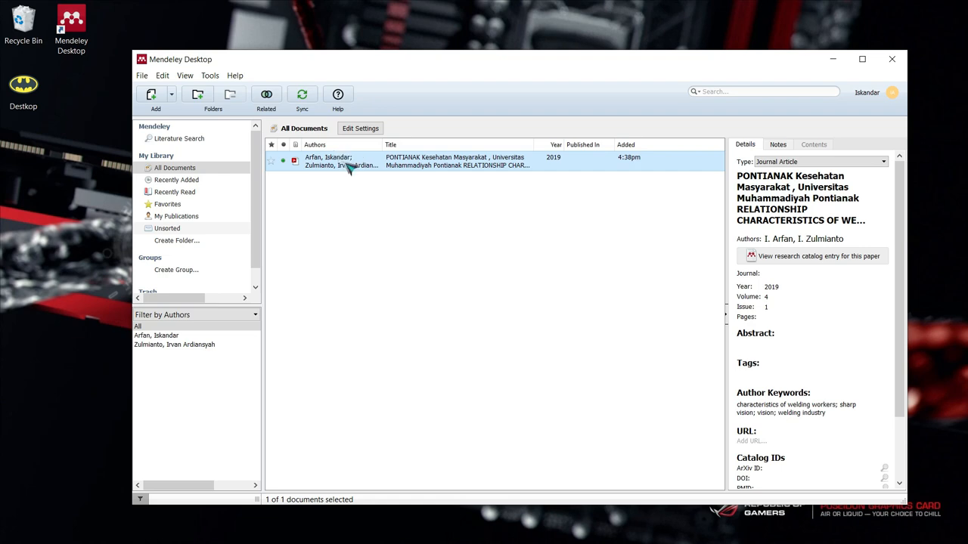
Open the PDF of the 2019 journal article from the library, look over its first pages and close it
{"action": "double_click", "coordinate": [429, 160]}
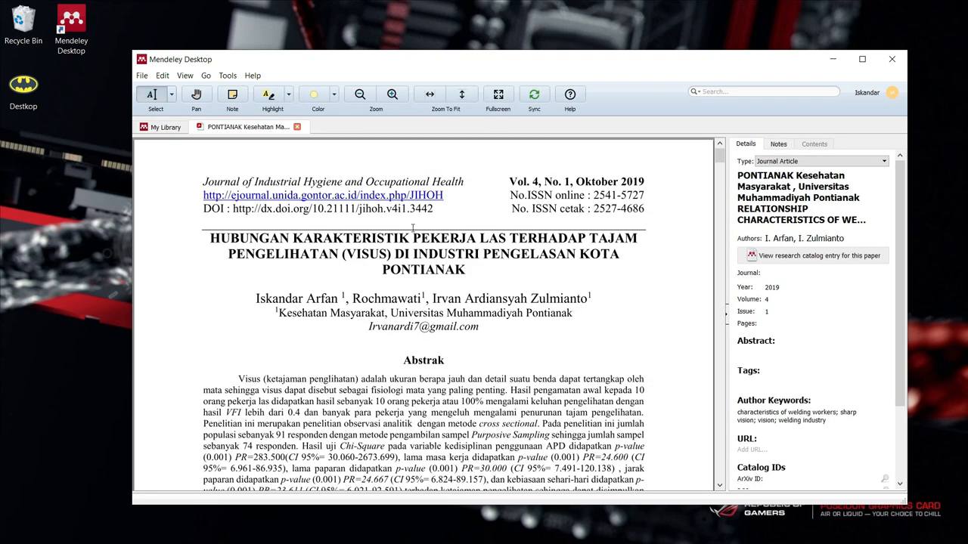
{"action": "scroll", "coordinate": [390, 214], "scroll_direction": "down", "scroll_amount": 10}
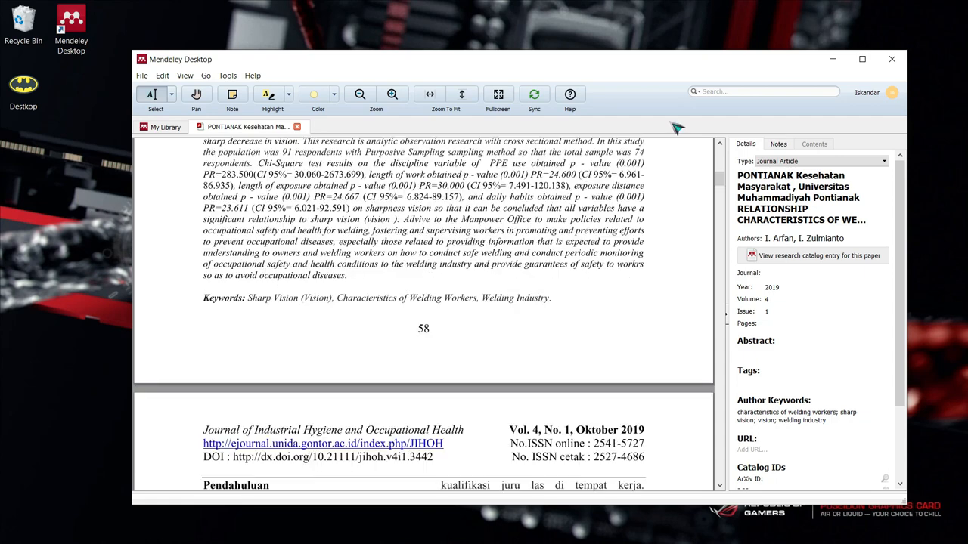
{"action": "scroll", "coordinate": [228, 150], "scroll_direction": "up", "scroll_amount": 5}
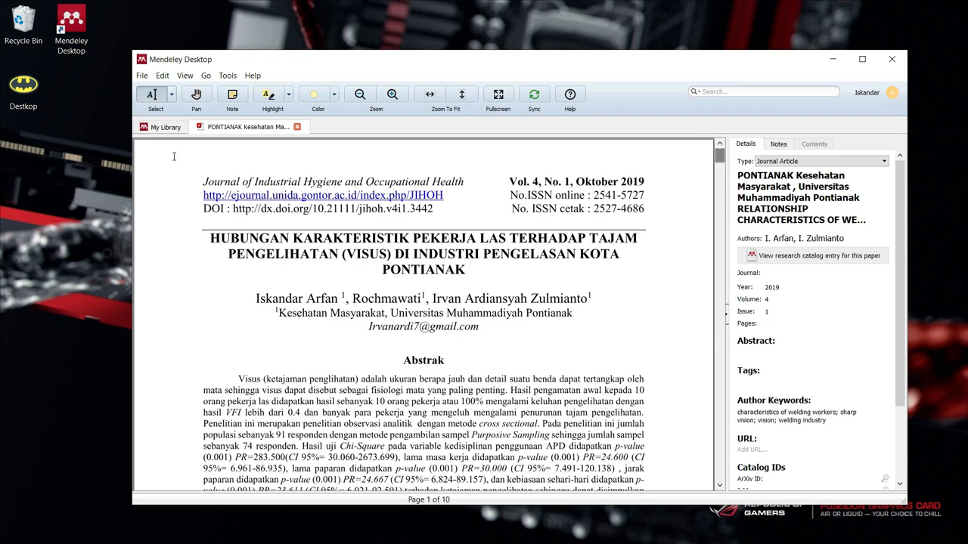
{"action": "left_click", "coordinate": [297, 128]}
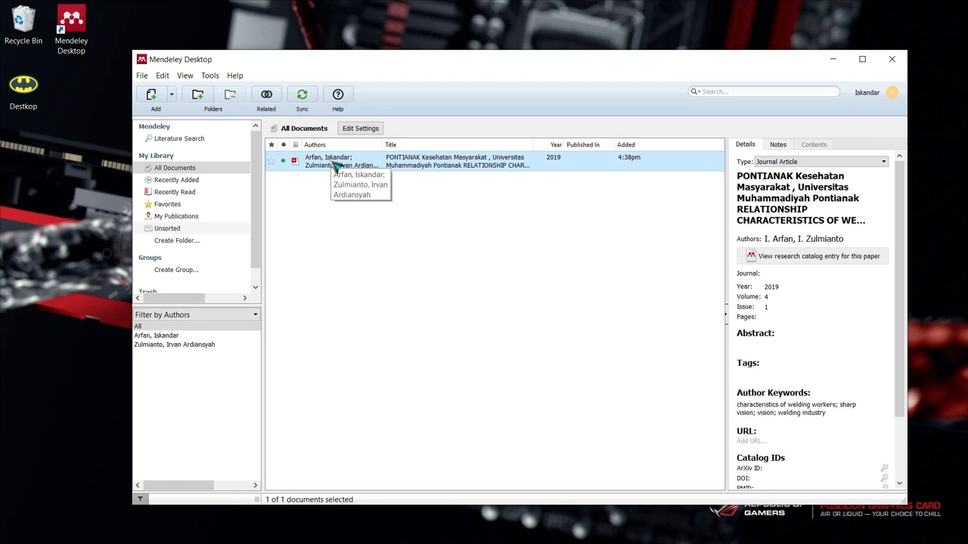
Switch to the browser and download the citation file for "Signalling disease outbreaks" from its BMC article page, dismissing the survey pop-up
{"action": "left_click", "coordinate": [143, 77]}
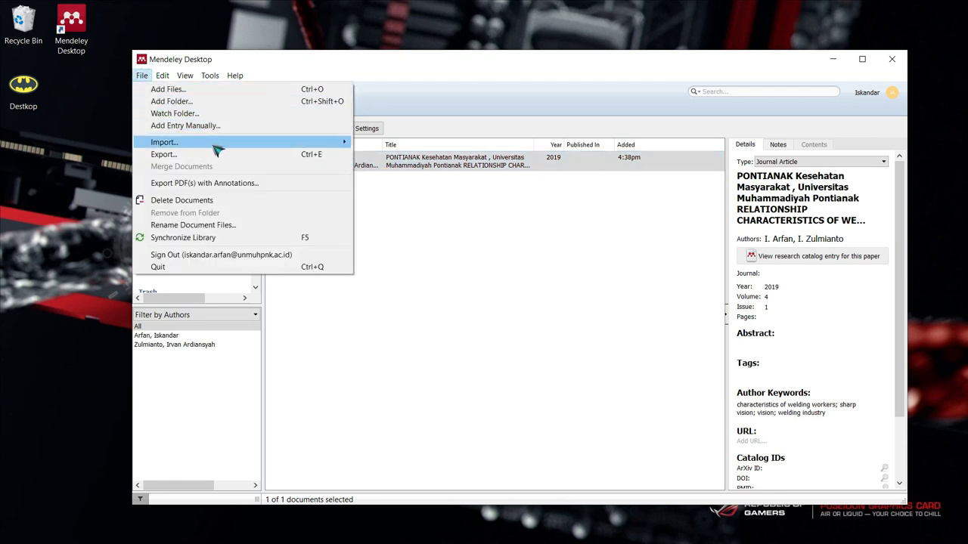
{"action": "mouse_move", "coordinate": [248, 146]}
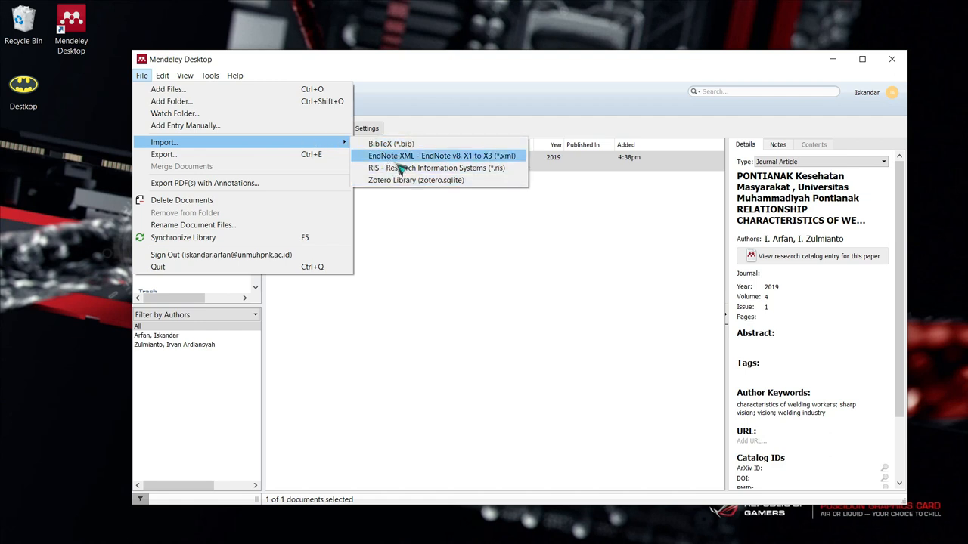
{"action": "left_click", "coordinate": [293, 29]}
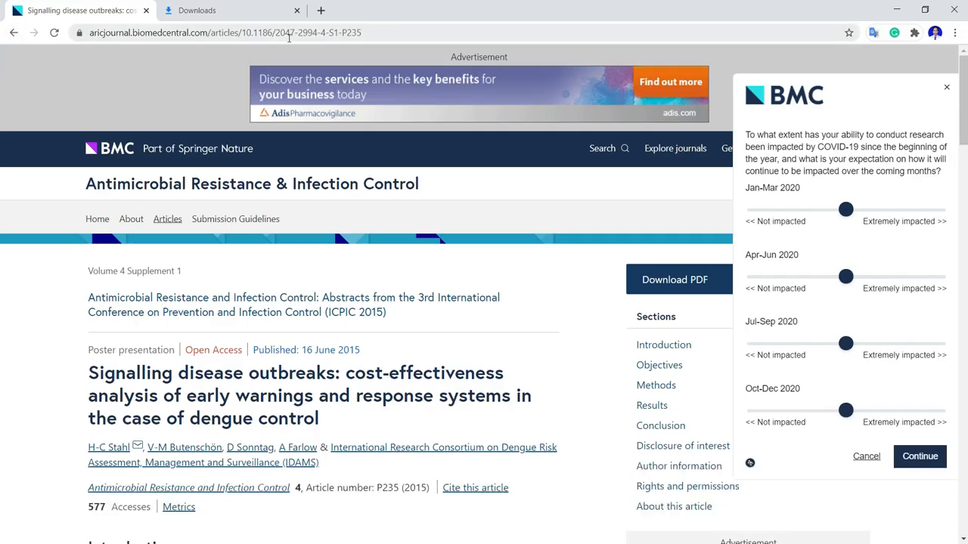
{"action": "scroll", "coordinate": [133, 268], "scroll_direction": "down", "scroll_amount": 2}
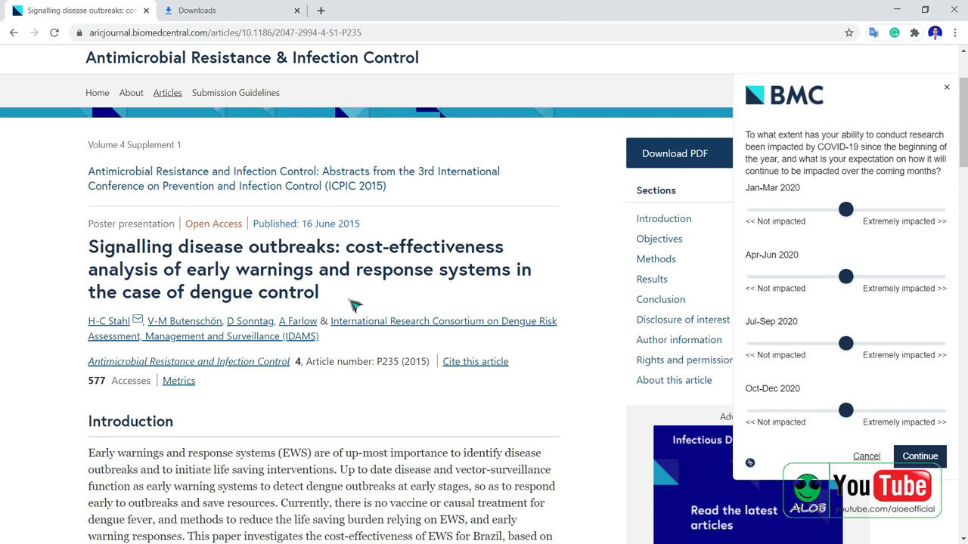
{"action": "scroll", "coordinate": [232, 287], "scroll_direction": "down", "scroll_amount": 6}
{"action": "scroll", "coordinate": [137, 239], "scroll_direction": "down", "scroll_amount": 6}
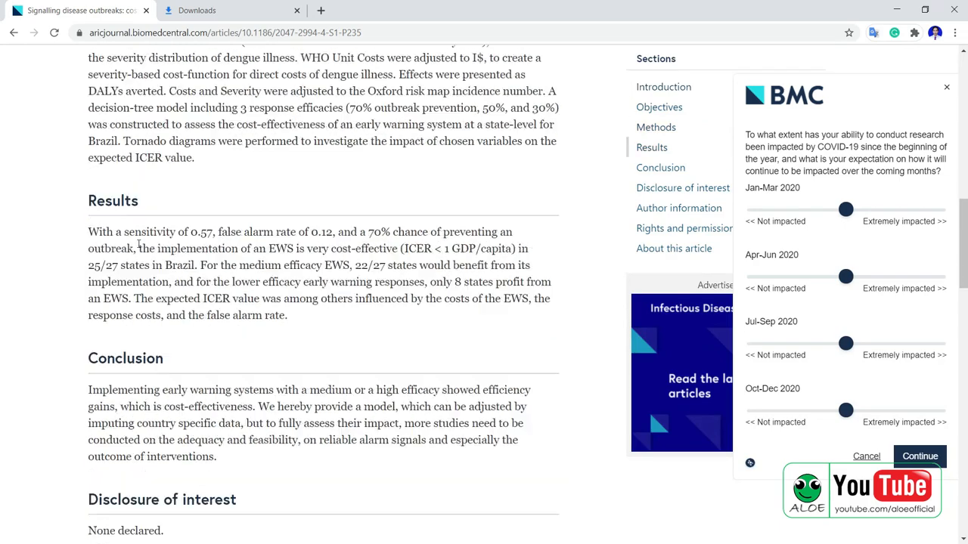
{"action": "scroll", "coordinate": [329, 142], "scroll_direction": "down", "scroll_amount": 5}
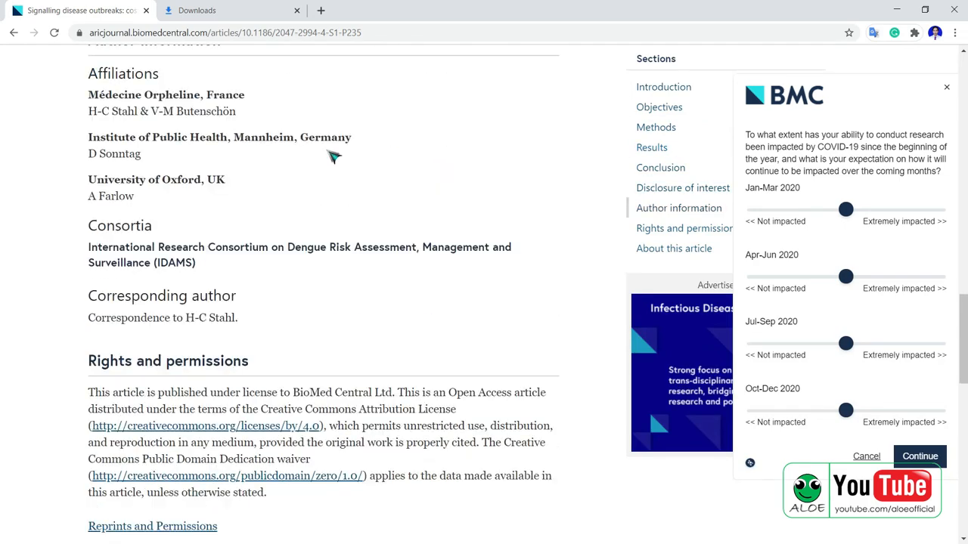
{"action": "left_click", "coordinate": [949, 92]}
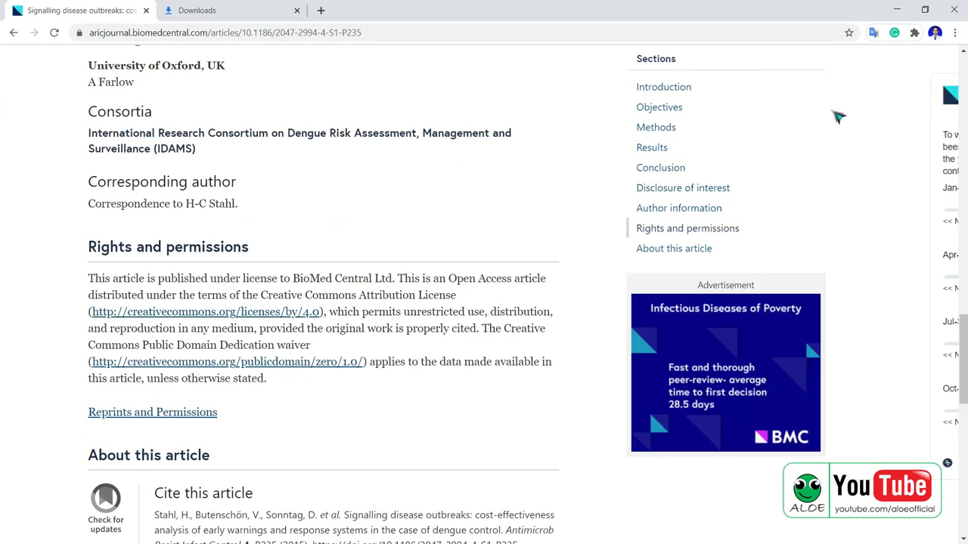
{"action": "scroll", "coordinate": [183, 188], "scroll_direction": "down", "scroll_amount": 5}
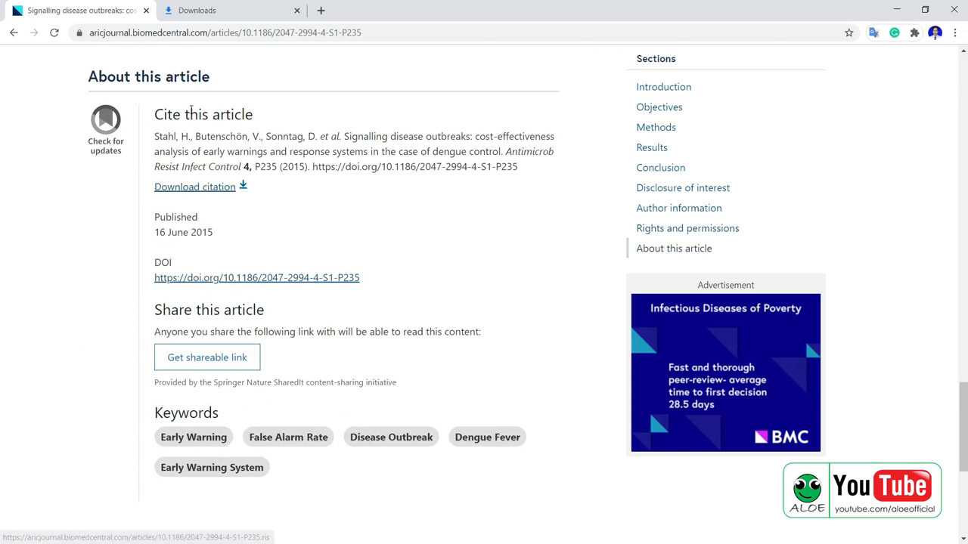
{"action": "left_click", "coordinate": [230, 193]}
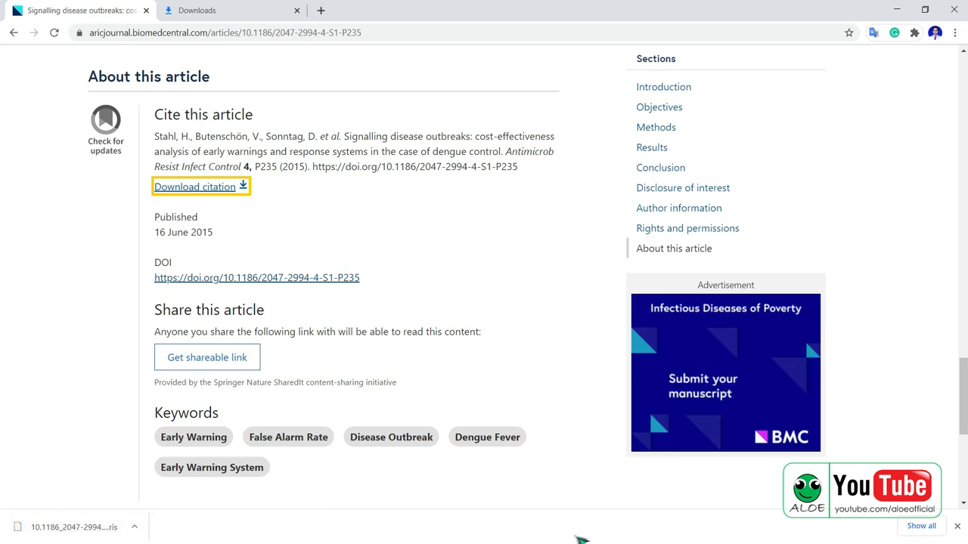
Return to Mendeley Desktop and import the RIS file 10.1186_2047-2994-4-S1-P235.ris from the Downloads folder
{"action": "left_click", "coordinate": [911, 9]}
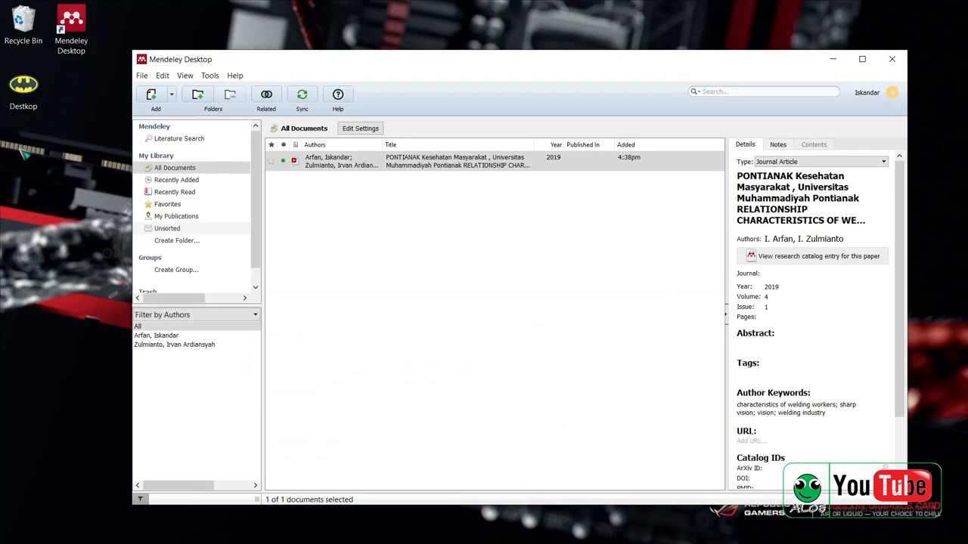
{"action": "left_click", "coordinate": [147, 76]}
{"action": "mouse_move", "coordinate": [217, 143]}
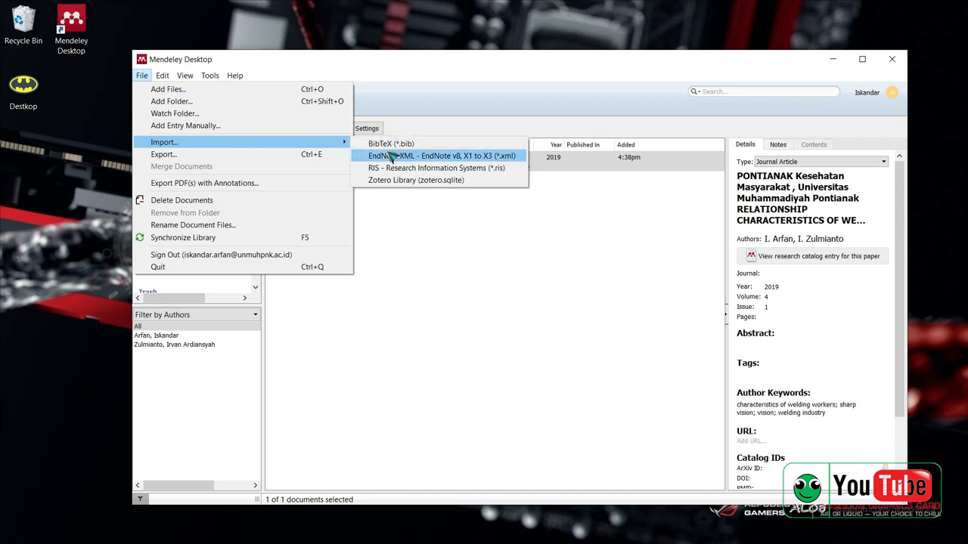
{"action": "left_click", "coordinate": [487, 174]}
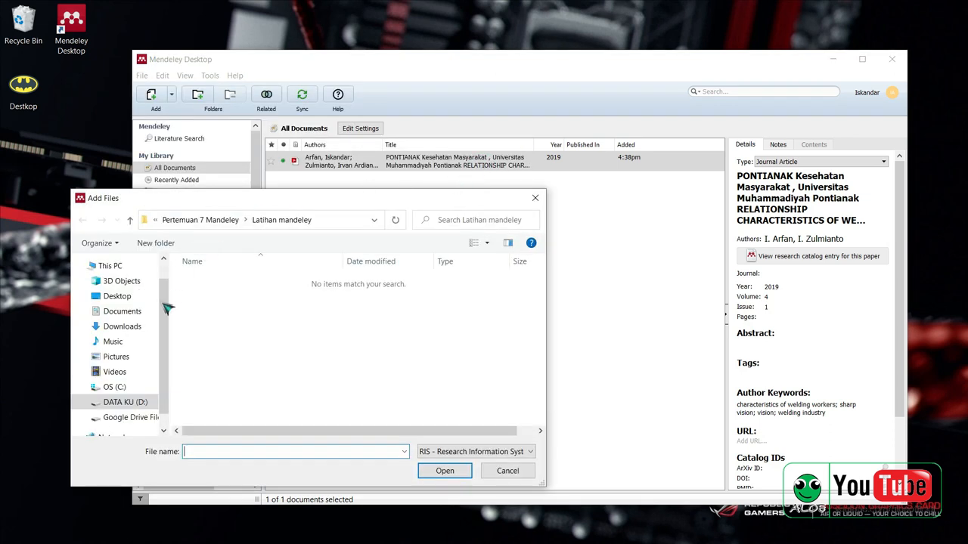
{"action": "left_click", "coordinate": [125, 327]}
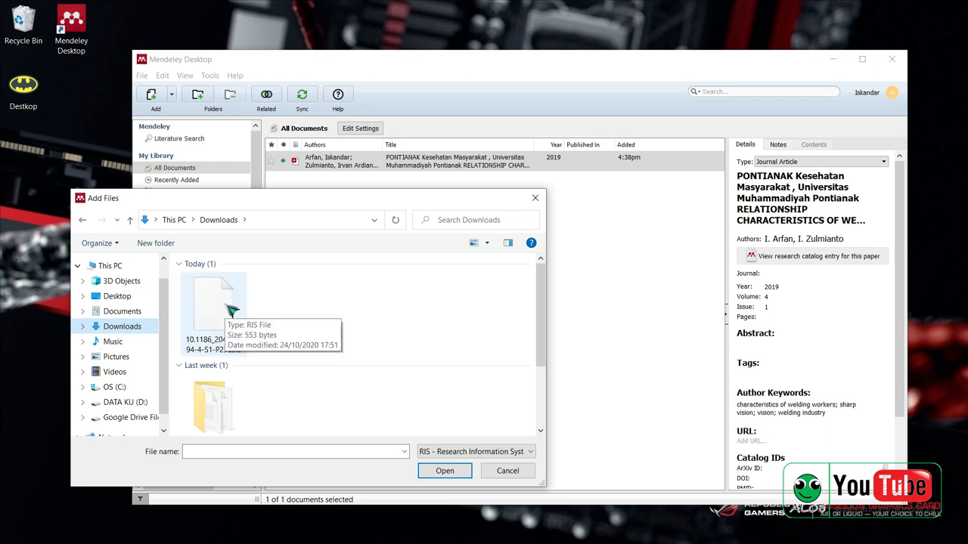
{"action": "left_click", "coordinate": [231, 310]}
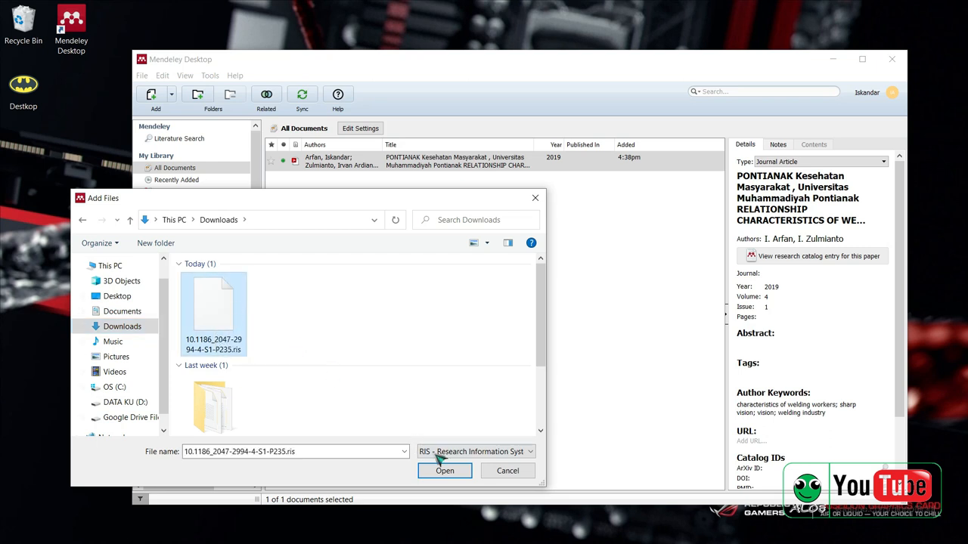
{"action": "left_click", "coordinate": [458, 470]}
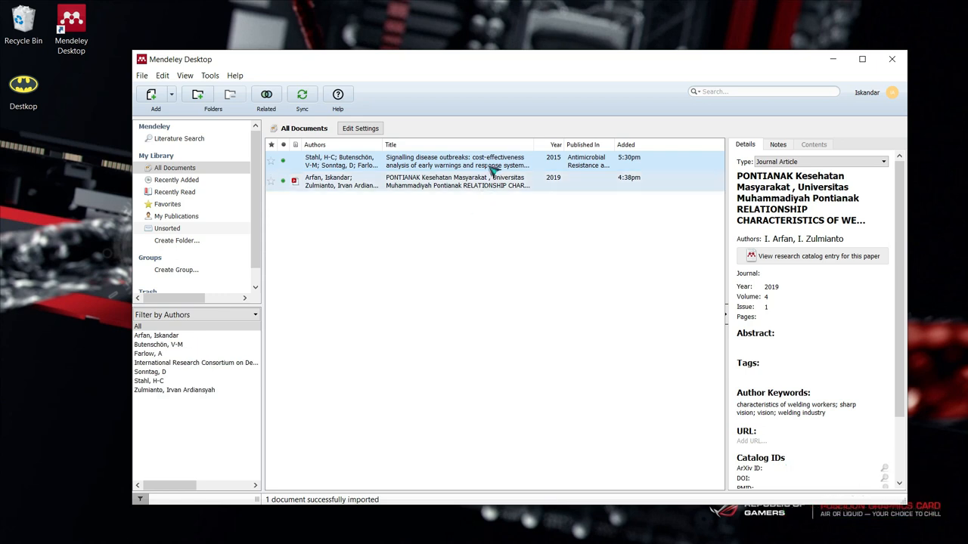
Shift the Mendeley Desktop window and examine the imported 2015 article's details, from title and authors to catalog IDs and files
{"action": "left_click_drag", "start_coordinate": [463, 60], "coordinate": [359, 70]}
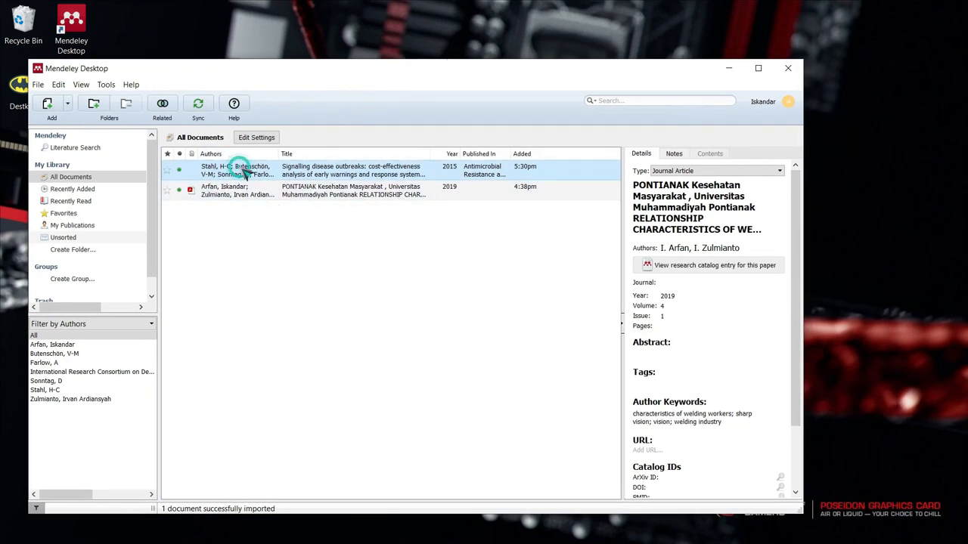
{"action": "left_click", "coordinate": [264, 193]}
{"action": "left_click", "coordinate": [234, 165]}
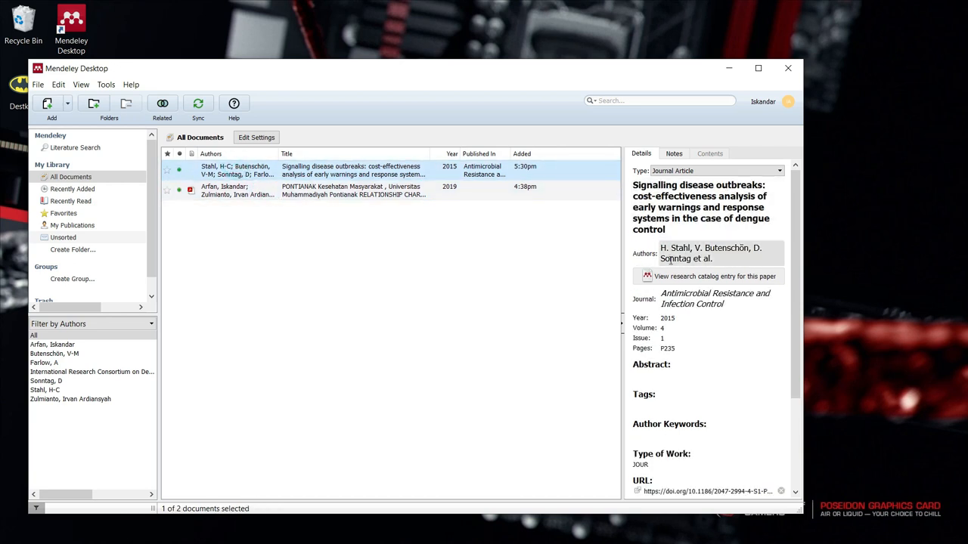
{"action": "scroll", "coordinate": [671, 310], "scroll_direction": "down", "scroll_amount": 1}
{"action": "scroll", "coordinate": [669, 348], "scroll_direction": "down", "scroll_amount": 1}
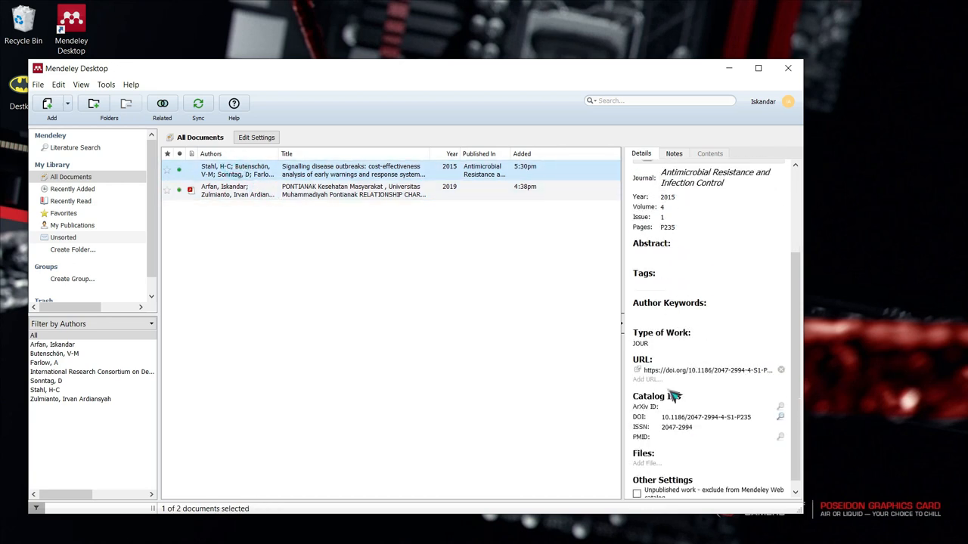
{"action": "scroll", "coordinate": [672, 409], "scroll_direction": "up", "scroll_amount": 2}
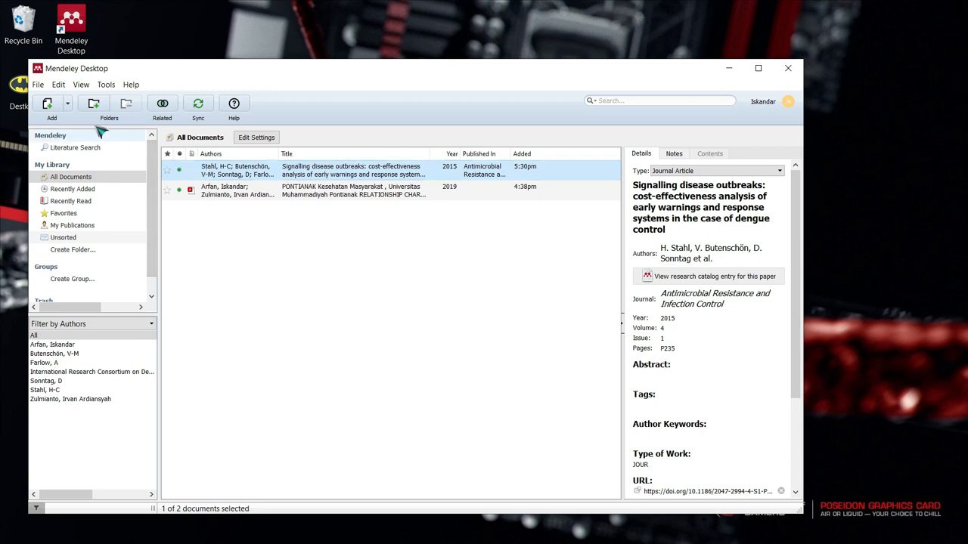
Start a manual library entry of type Journal Article and go through its empty fields, from authors and journal to URL
{"action": "left_click", "coordinate": [39, 86]}
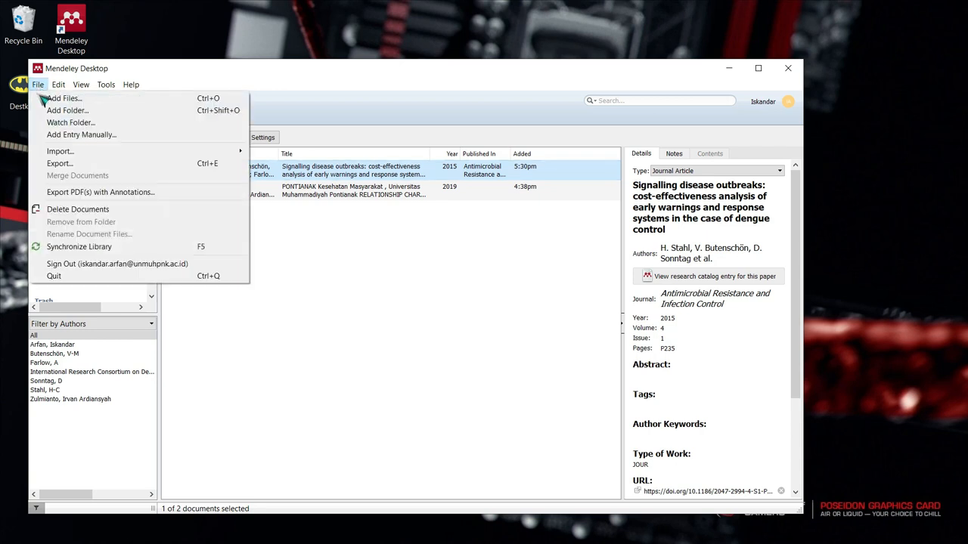
{"action": "left_click", "coordinate": [114, 136]}
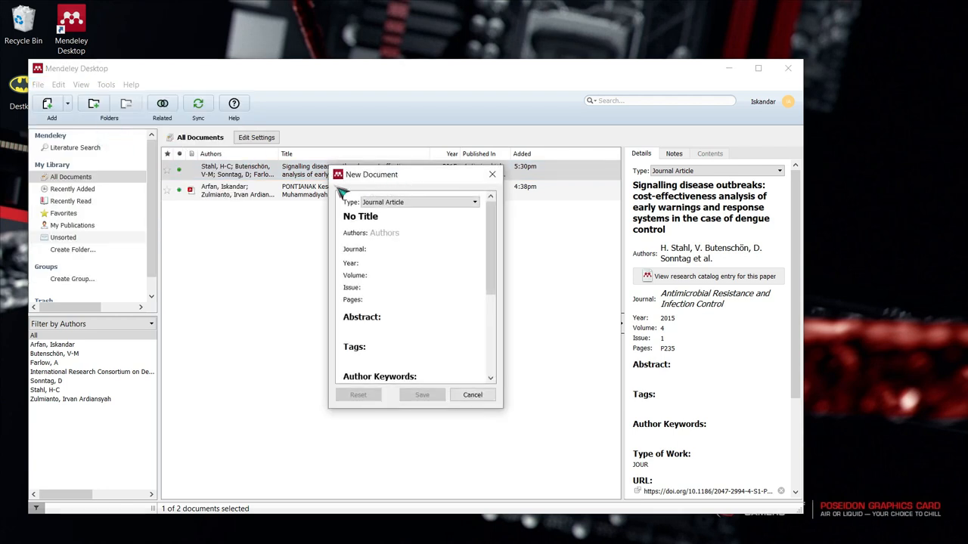
{"action": "left_click", "coordinate": [473, 203]}
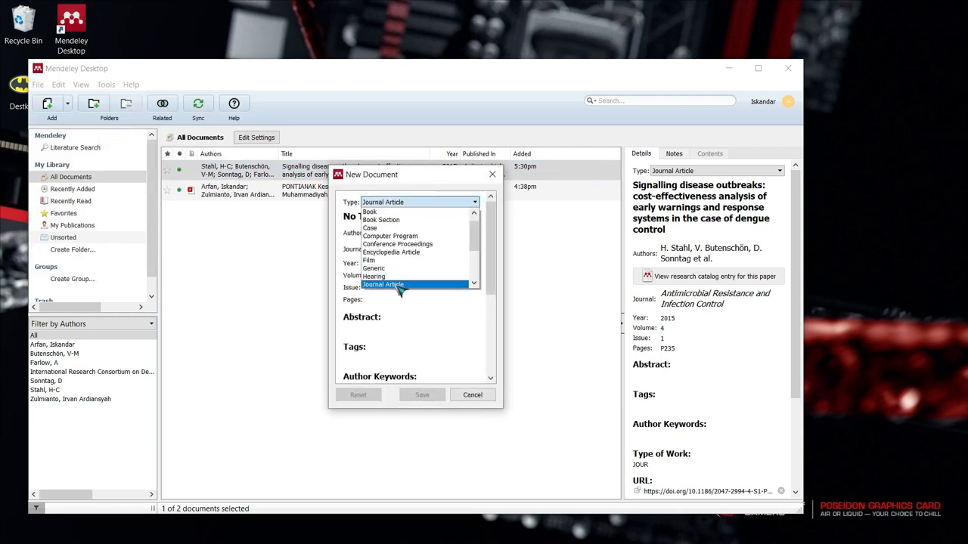
{"action": "left_click", "coordinate": [395, 284]}
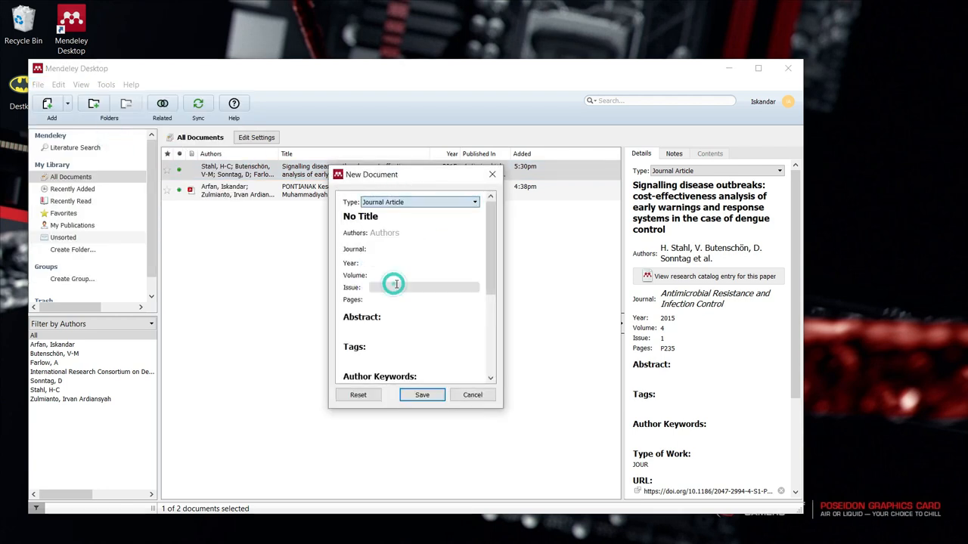
{"action": "left_click", "coordinate": [386, 234]}
{"action": "left_click", "coordinate": [378, 249]}
{"action": "left_click", "coordinate": [376, 264]}
{"action": "left_click", "coordinate": [377, 276]}
{"action": "left_click", "coordinate": [378, 287]}
{"action": "left_click", "coordinate": [377, 299]}
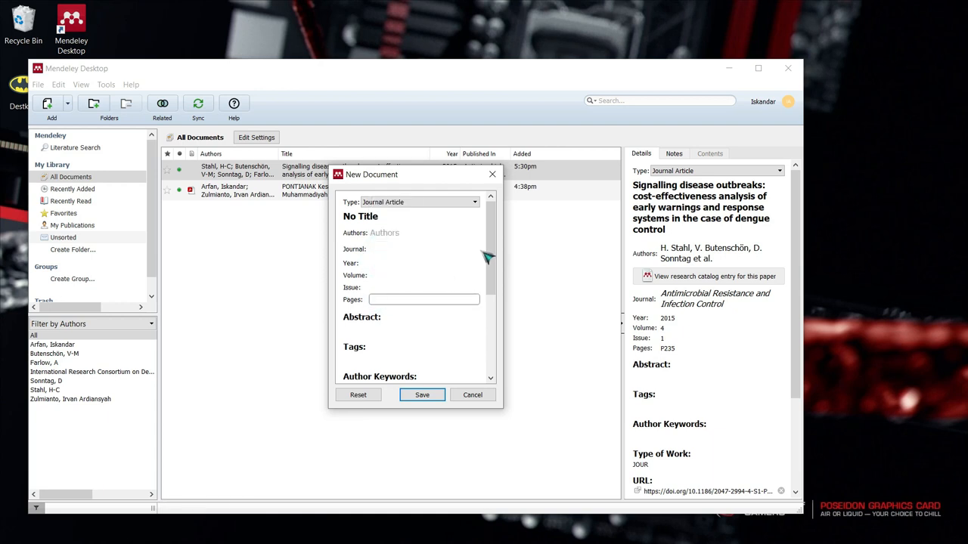
{"action": "scroll", "coordinate": [488, 258], "scroll_direction": "down", "scroll_amount": 5}
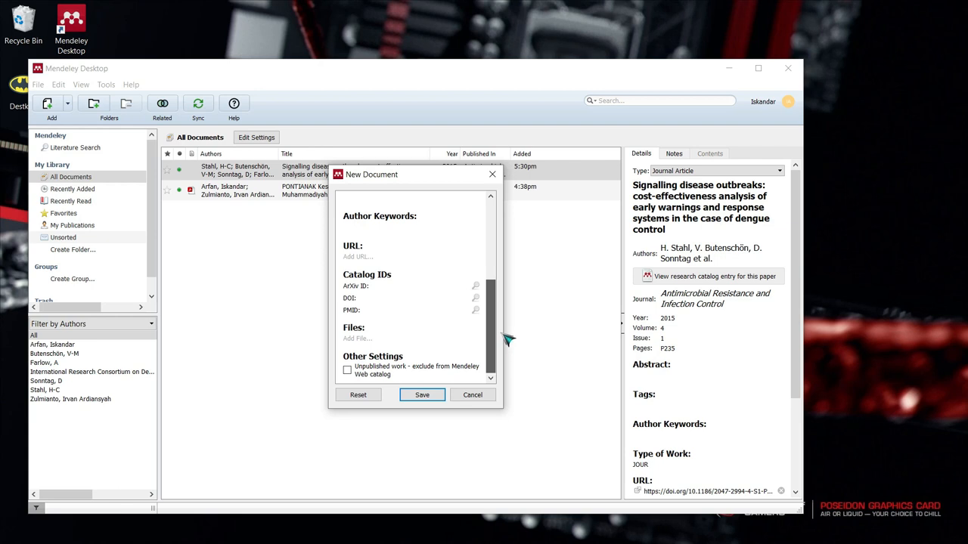
{"action": "scroll", "coordinate": [484, 313], "scroll_direction": "up", "scroll_amount": 1}
{"action": "left_click", "coordinate": [372, 277]}
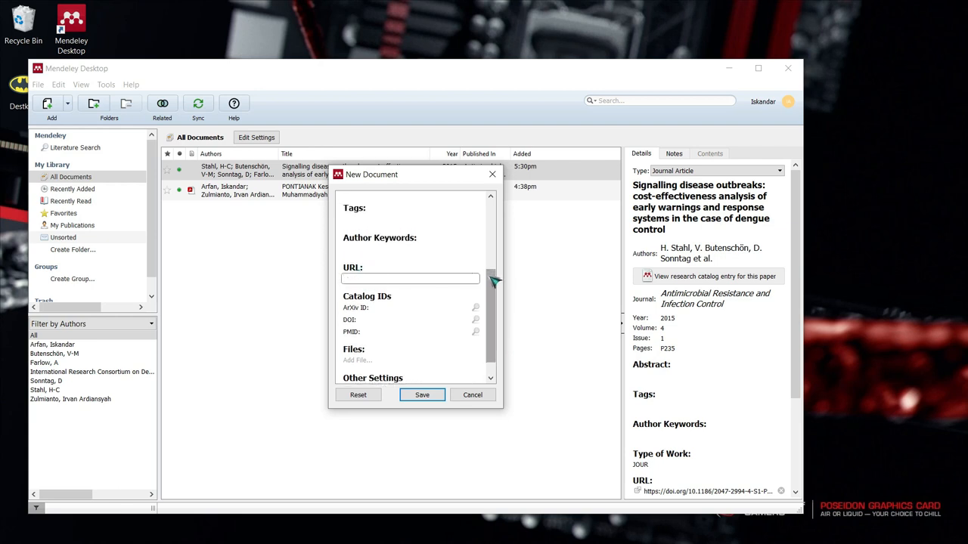
{"action": "scroll", "coordinate": [490, 279], "scroll_direction": "up", "scroll_amount": 5}
Change the new entry's type to Book, look through its fields such as publisher and ISBN, and close it without saving
{"action": "left_click", "coordinate": [440, 202]}
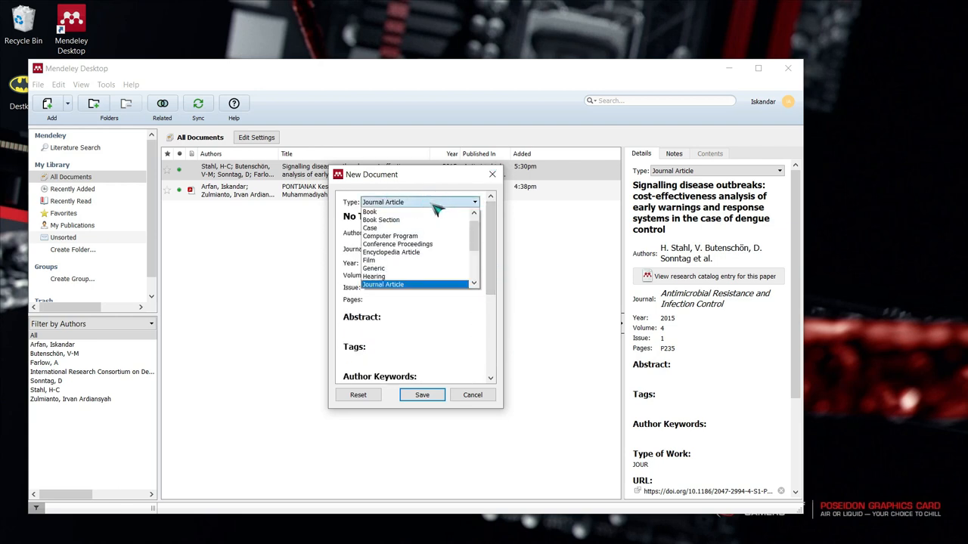
{"action": "left_click", "coordinate": [382, 212]}
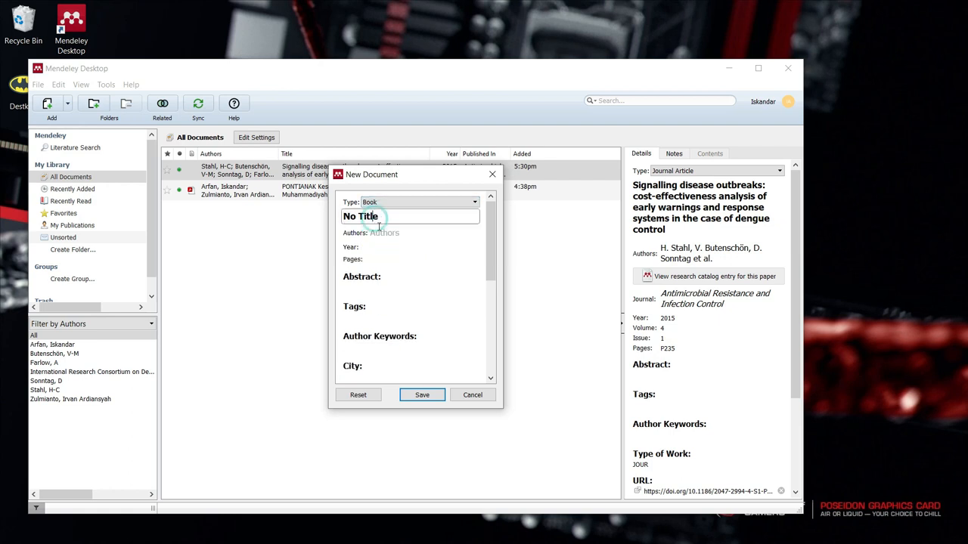
{"action": "left_click", "coordinate": [384, 258]}
{"action": "left_click_drag", "start_coordinate": [490, 215], "coordinate": [493, 283]}
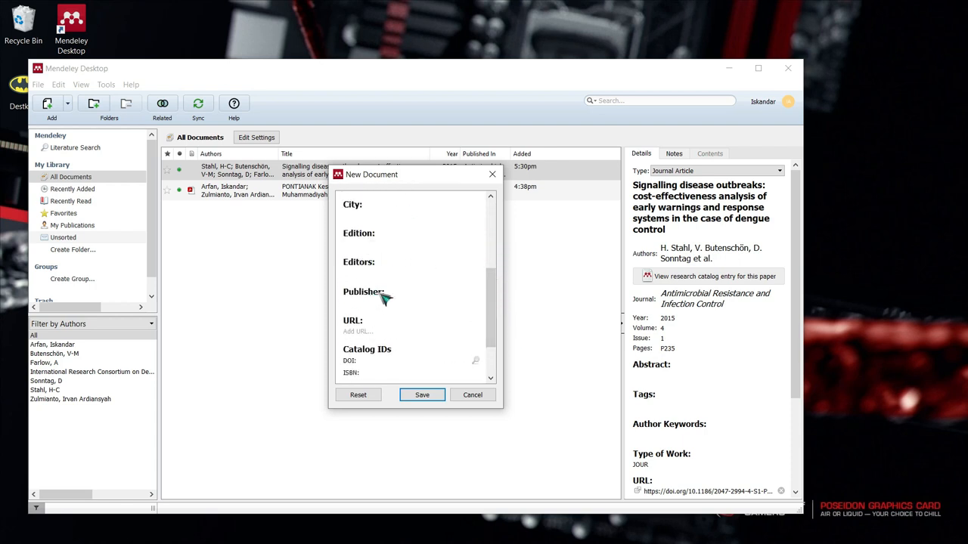
{"action": "left_click_drag", "start_coordinate": [489, 286], "coordinate": [518, 181]}
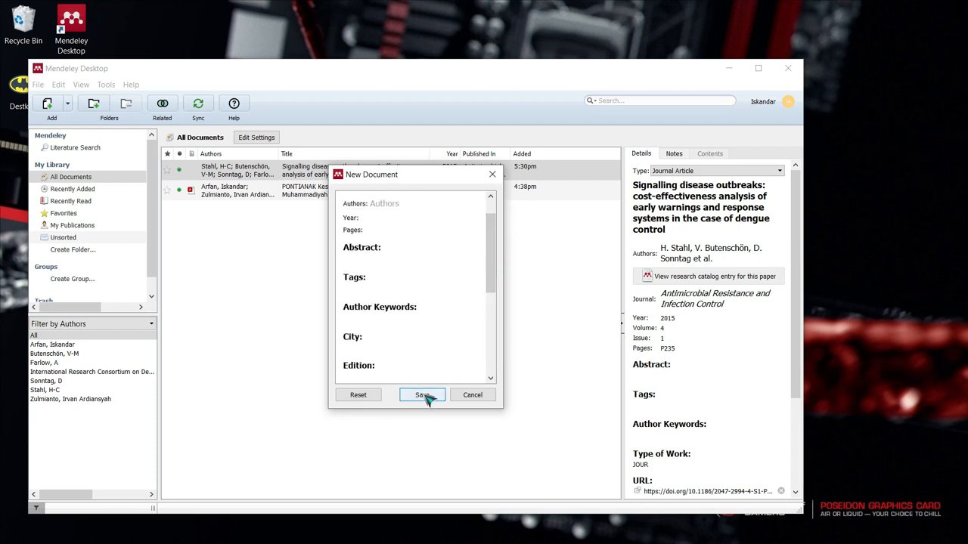
{"action": "left_click", "coordinate": [493, 173]}
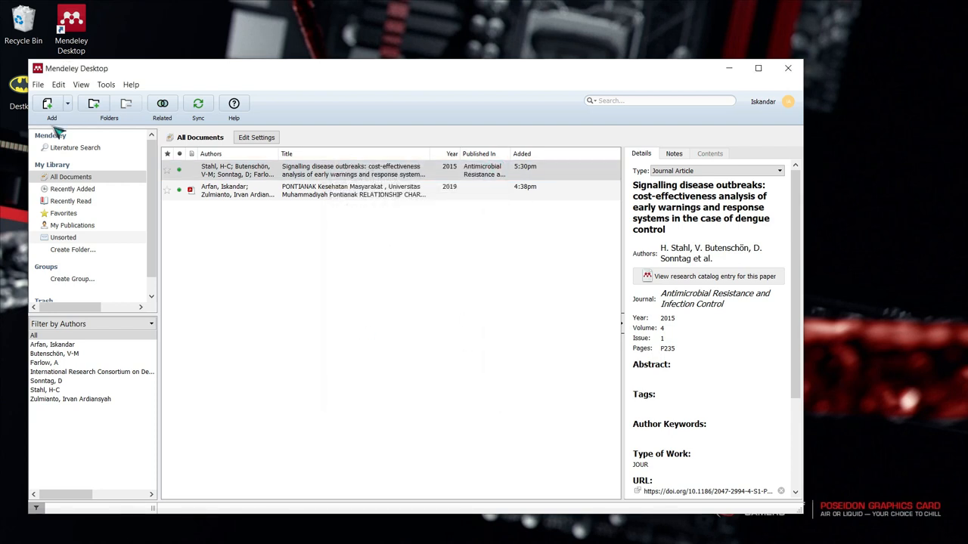
Move and close the Mendeley Desktop window, switch to the Word document latihan mandeley, and show the Mendeley citation tools
{"action": "left_click_drag", "start_coordinate": [354, 74], "coordinate": [491, 49]}
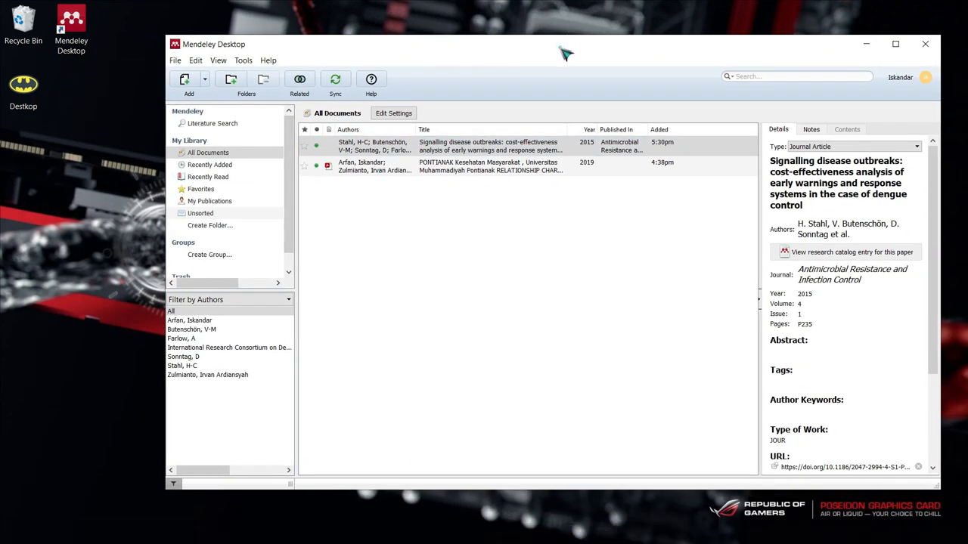
{"action": "left_click_drag", "start_coordinate": [561, 49], "coordinate": [488, 49]}
{"action": "left_click", "coordinate": [854, 48]}
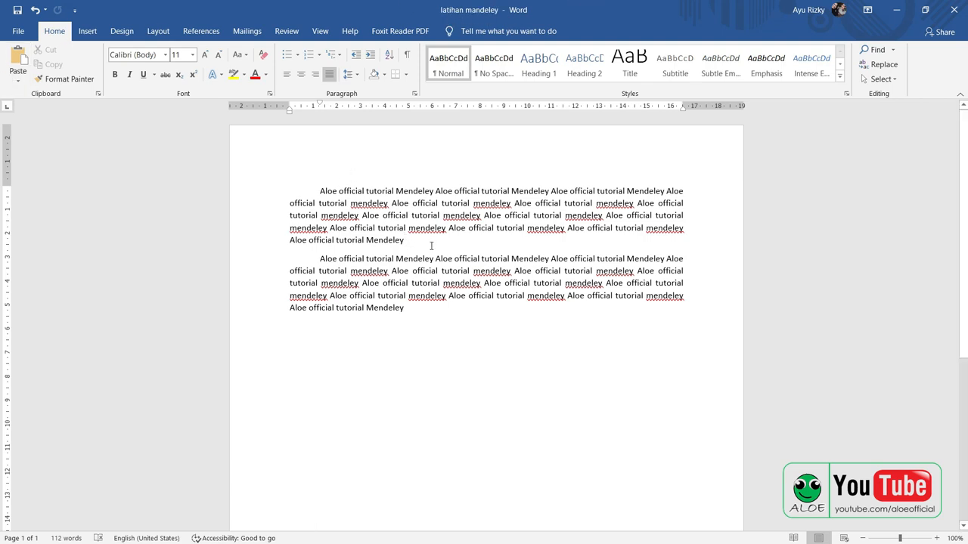
{"action": "left_click", "coordinate": [412, 309]}
{"action": "left_click", "coordinate": [418, 242]}
{"action": "left_click", "coordinate": [421, 310]}
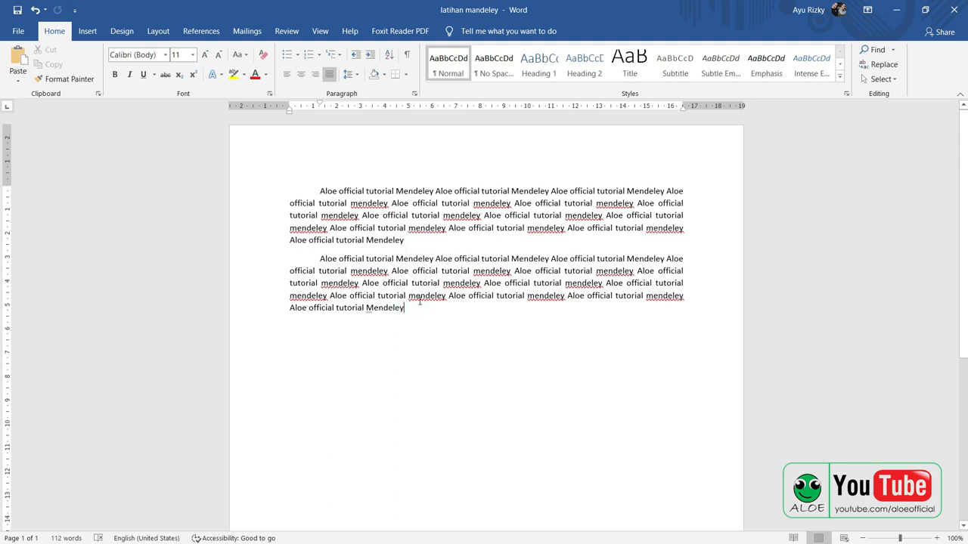
{"action": "left_click", "coordinate": [203, 33]}
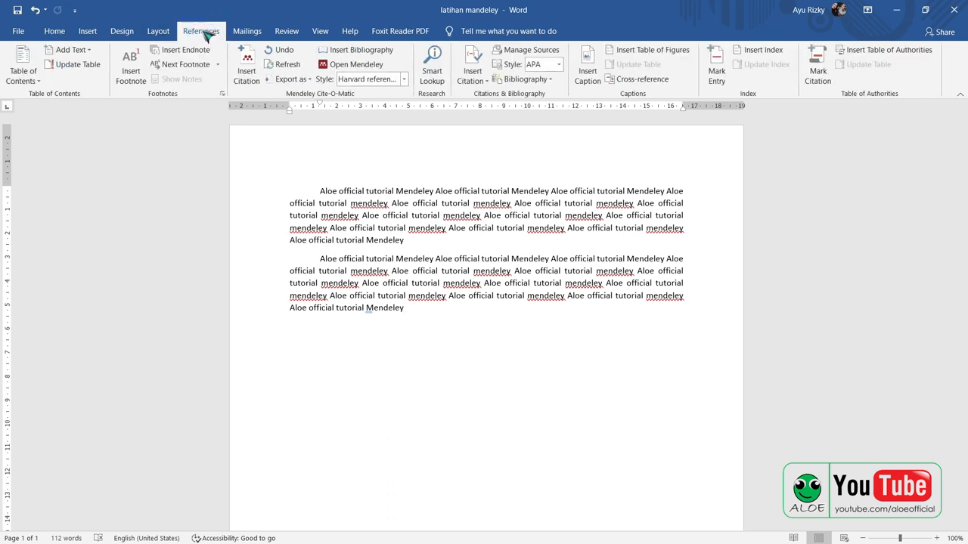
Try a citation of the 2019 article at the end of the second paragraph, and delete it
{"action": "left_click", "coordinate": [246, 69]}
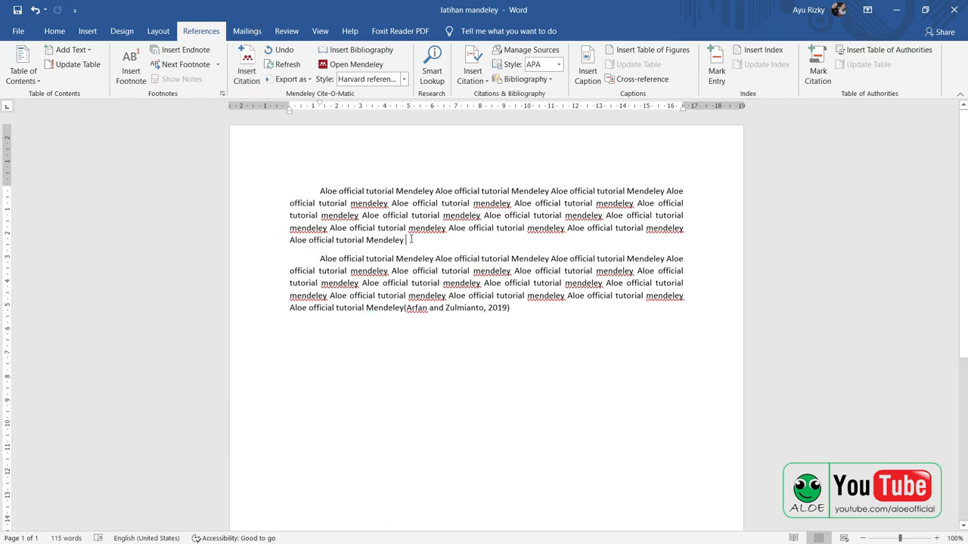
{"action": "left_click_drag", "start_coordinate": [516, 310], "coordinate": [414, 304]}
{"action": "key", "text": "BackSpace"}
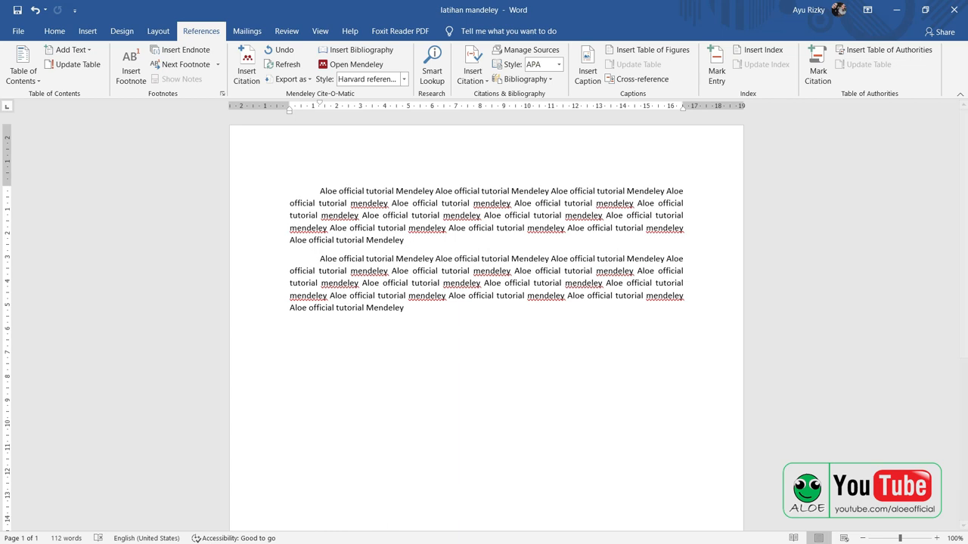
{"action": "left_click", "coordinate": [247, 74]}
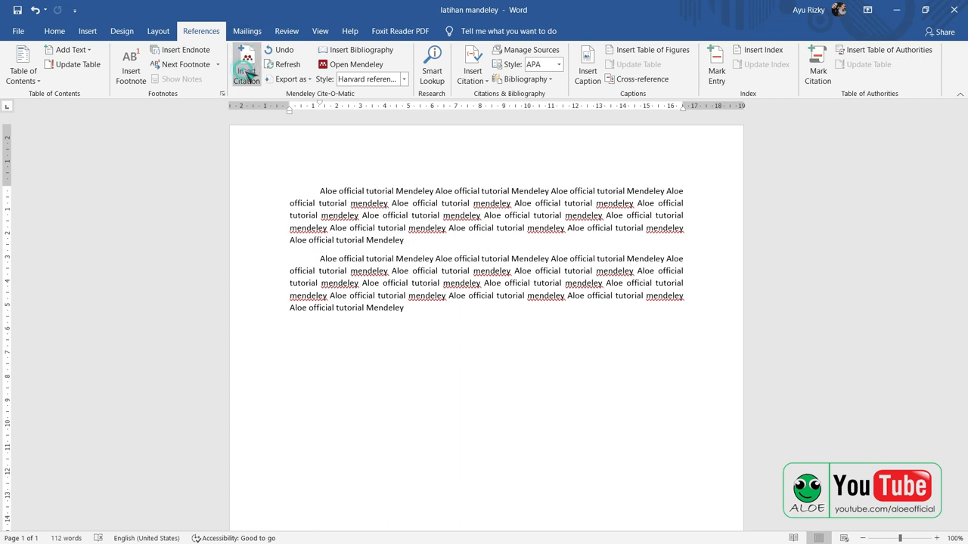
{"action": "left_click", "coordinate": [605, 274]}
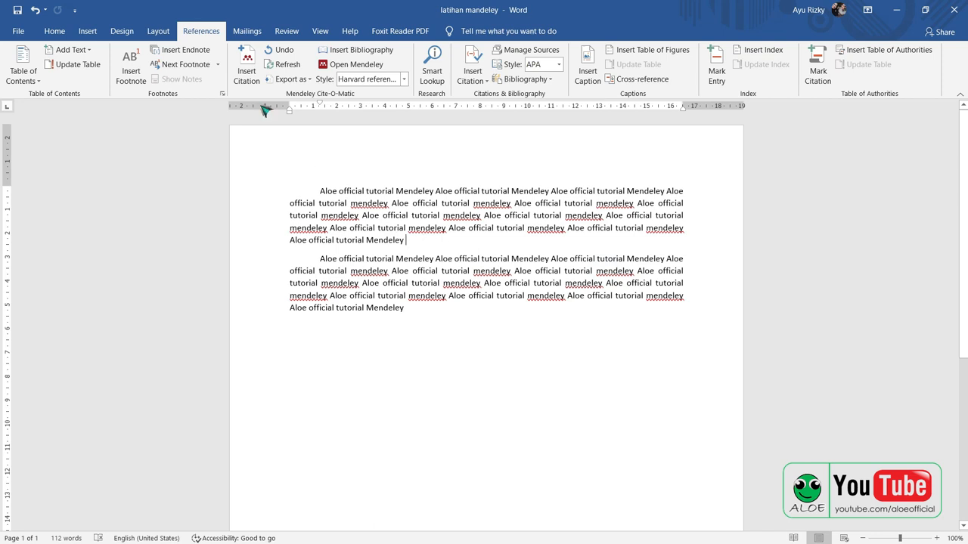
Cite the 2019 article from the Mendeley library at the end of the first paragraph
{"action": "left_click", "coordinate": [250, 72]}
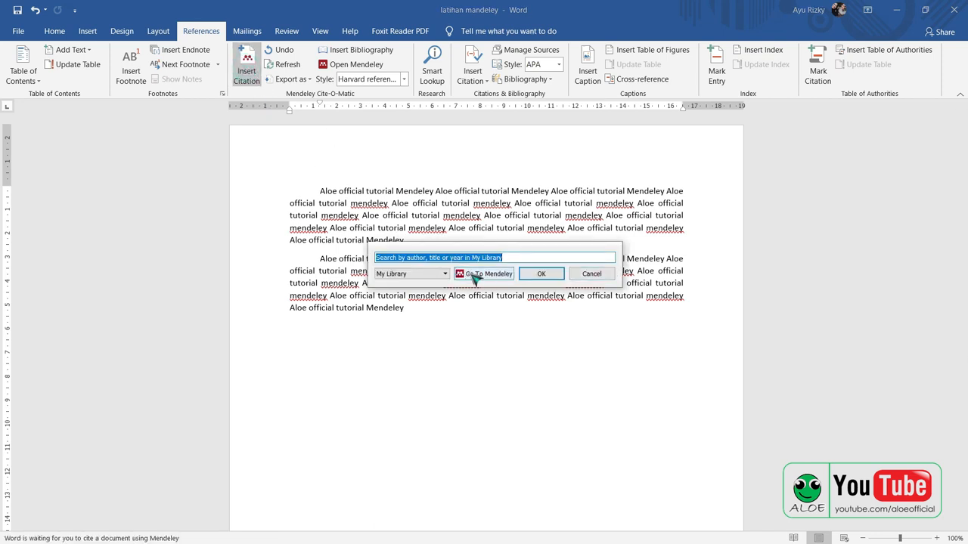
{"action": "left_click", "coordinate": [501, 277]}
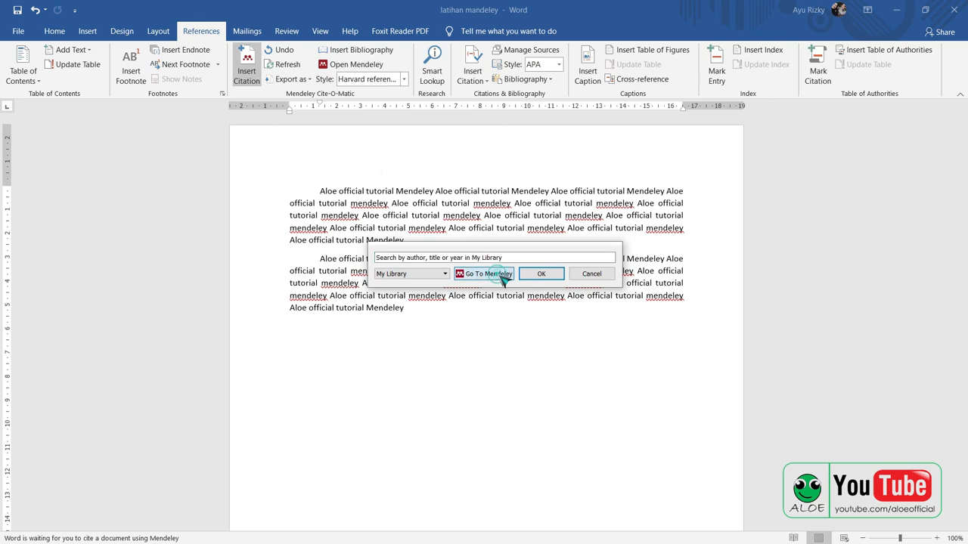
{"action": "left_click", "coordinate": [301, 149]}
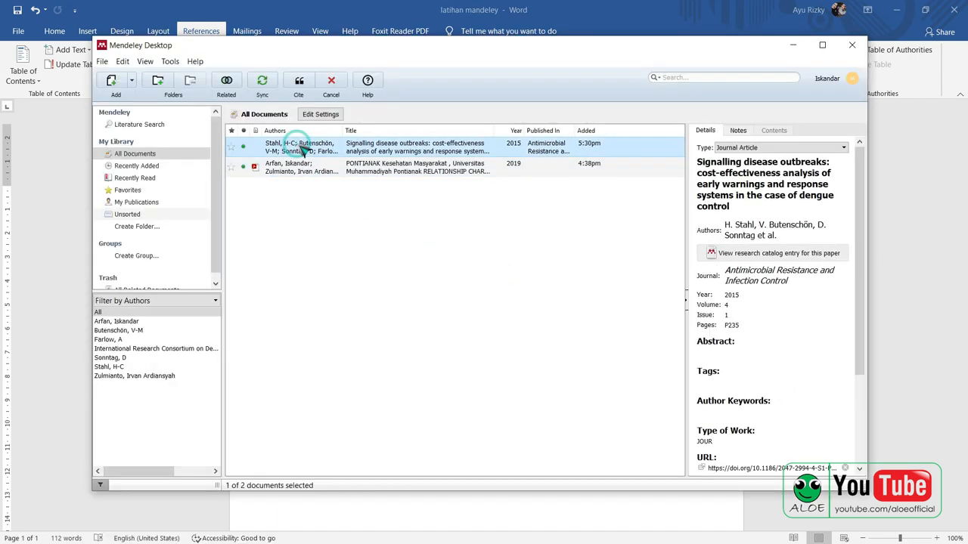
{"action": "left_click", "coordinate": [302, 163]}
{"action": "left_click", "coordinate": [303, 151]}
{"action": "left_click", "coordinate": [300, 166]}
{"action": "left_click", "coordinate": [303, 148]}
{"action": "left_click", "coordinate": [295, 171]}
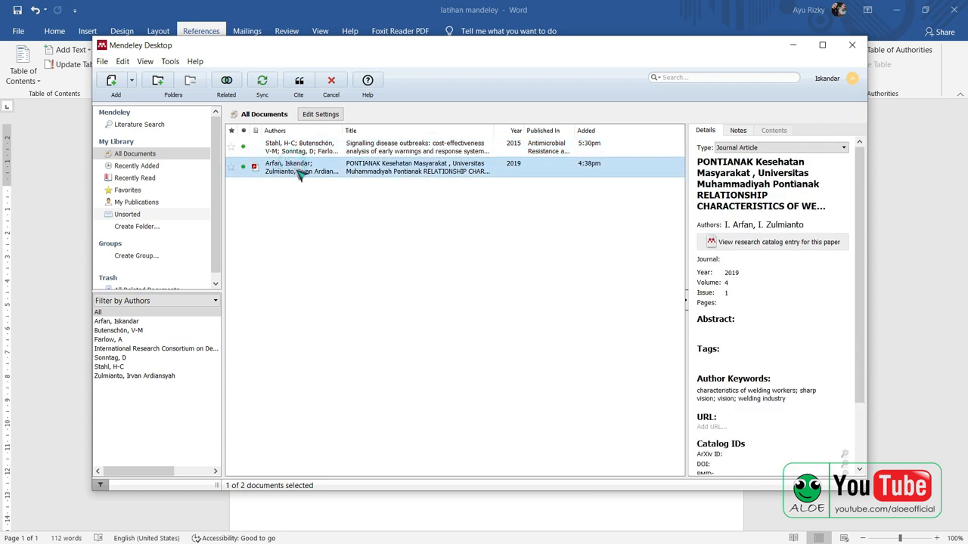
{"action": "left_click", "coordinate": [299, 83]}
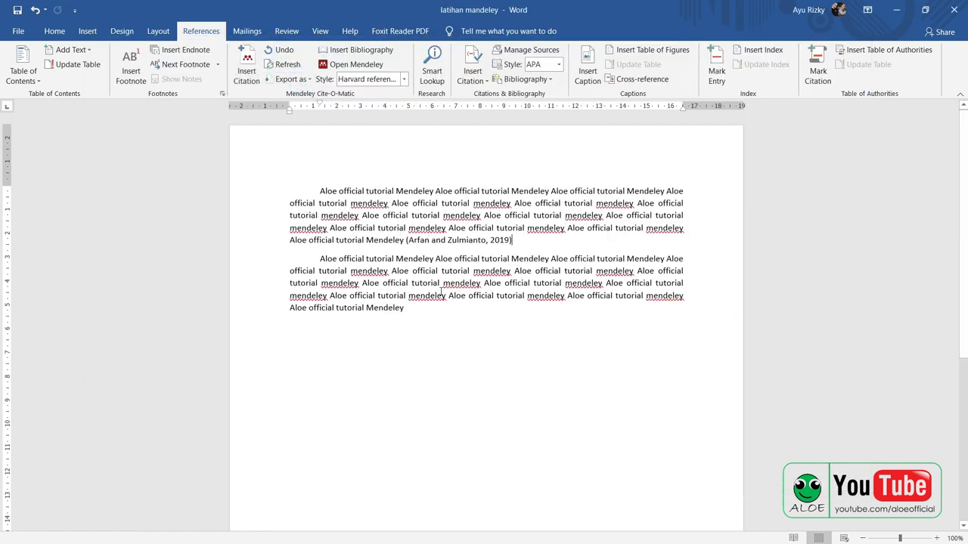
Cite the 2015 dengue article from the Mendeley library at the end of the second paragraph, and check both citations
{"action": "left_click", "coordinate": [422, 309]}
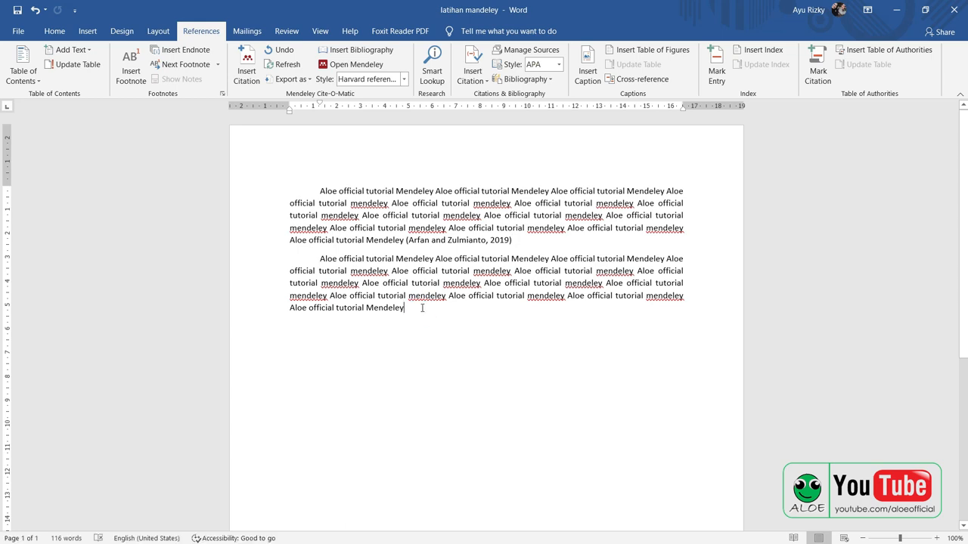
{"action": "left_click", "coordinate": [247, 72]}
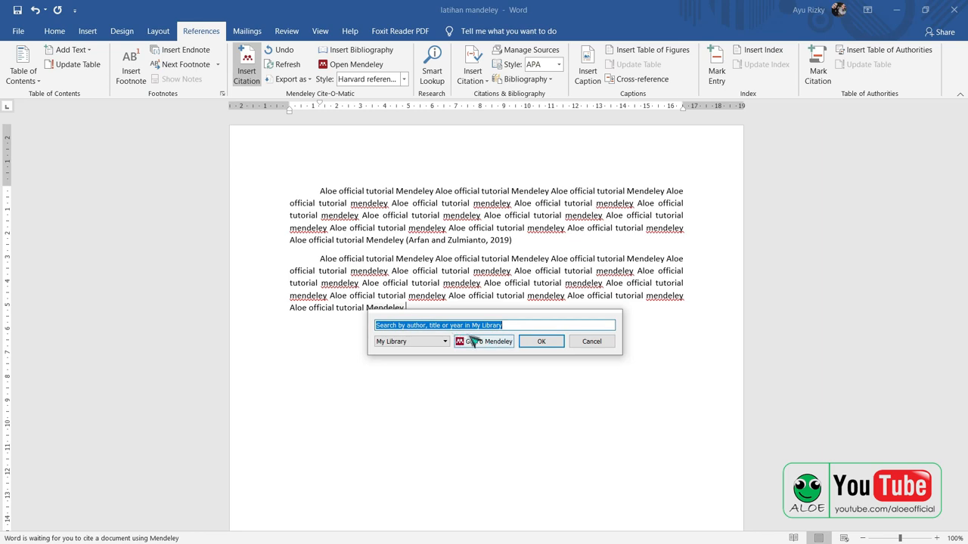
{"action": "left_click", "coordinate": [488, 342]}
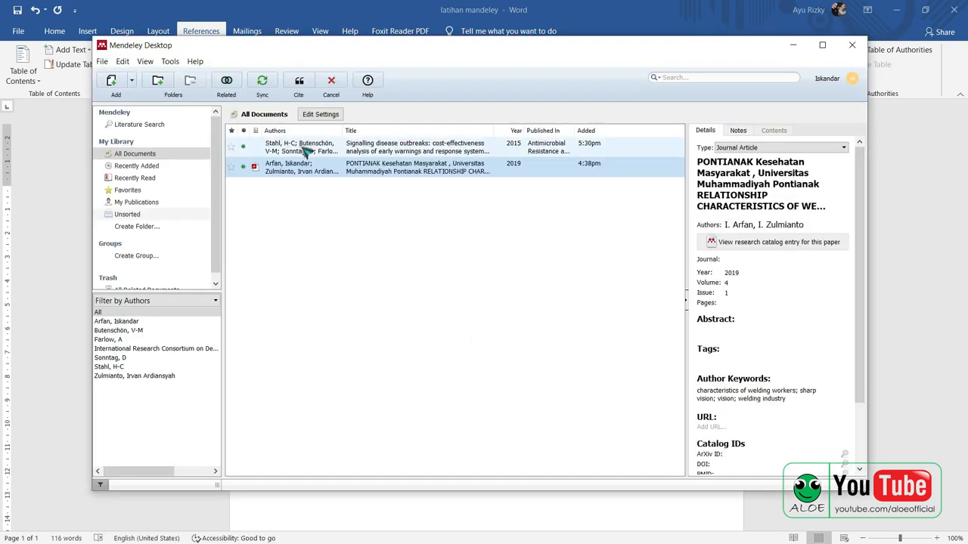
{"action": "left_click", "coordinate": [319, 149]}
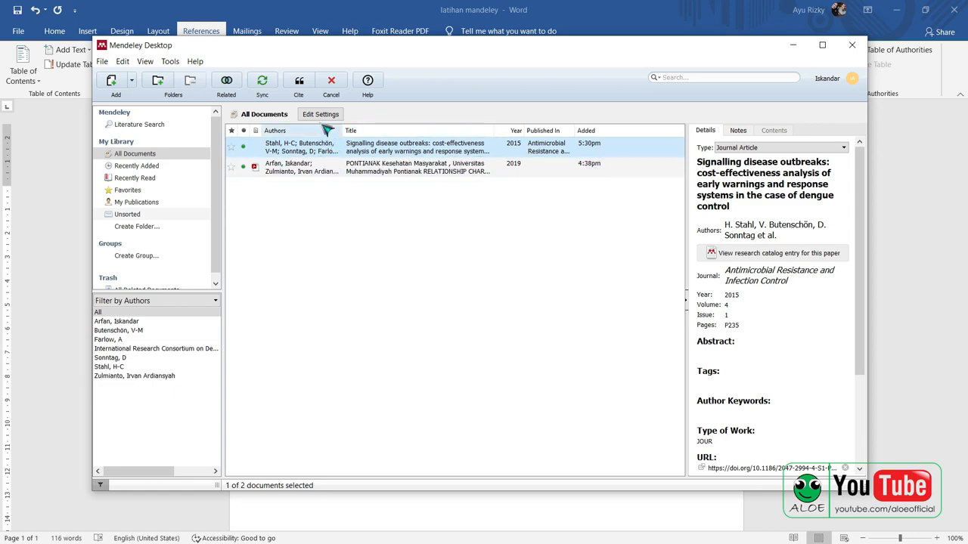
{"action": "left_click", "coordinate": [303, 84]}
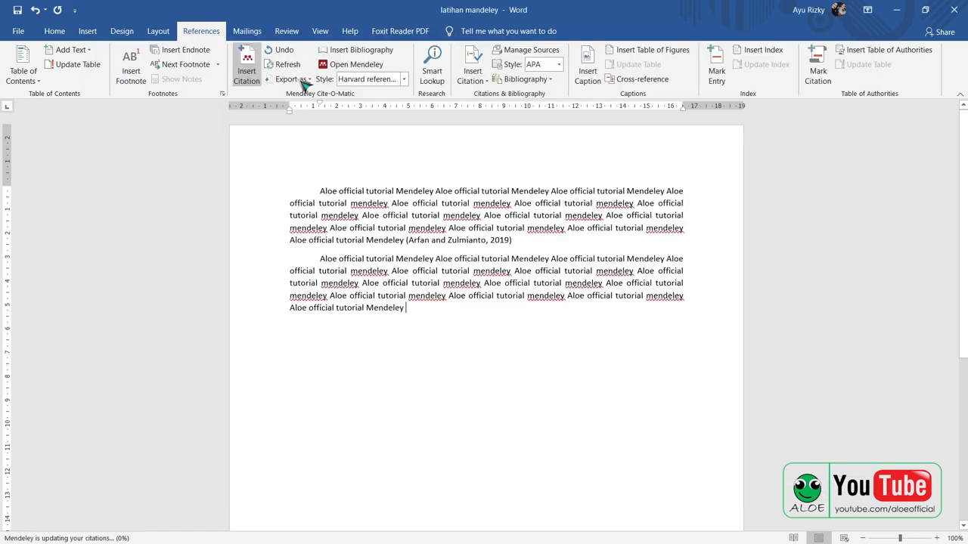
{"action": "left_click", "coordinate": [440, 242]}
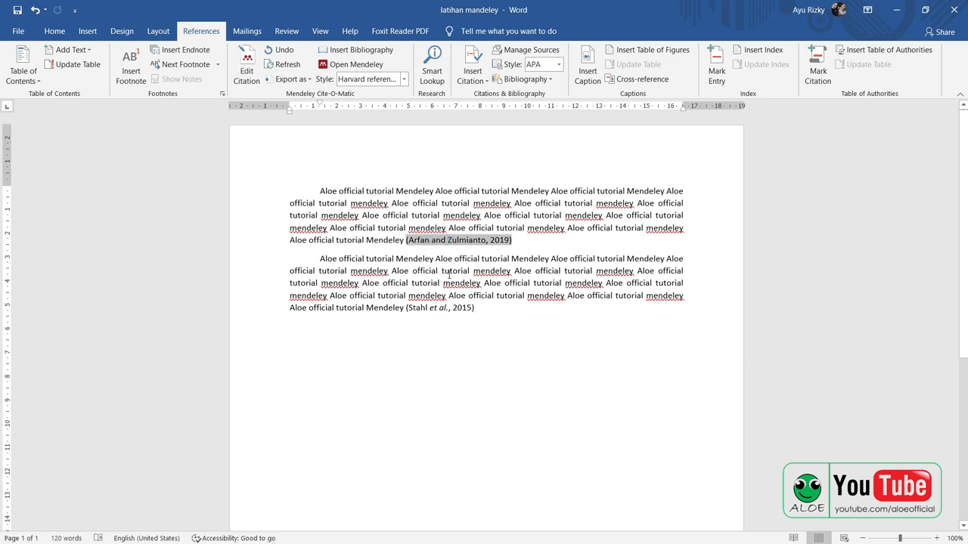
{"action": "left_click", "coordinate": [444, 306]}
{"action": "left_click", "coordinate": [450, 239]}
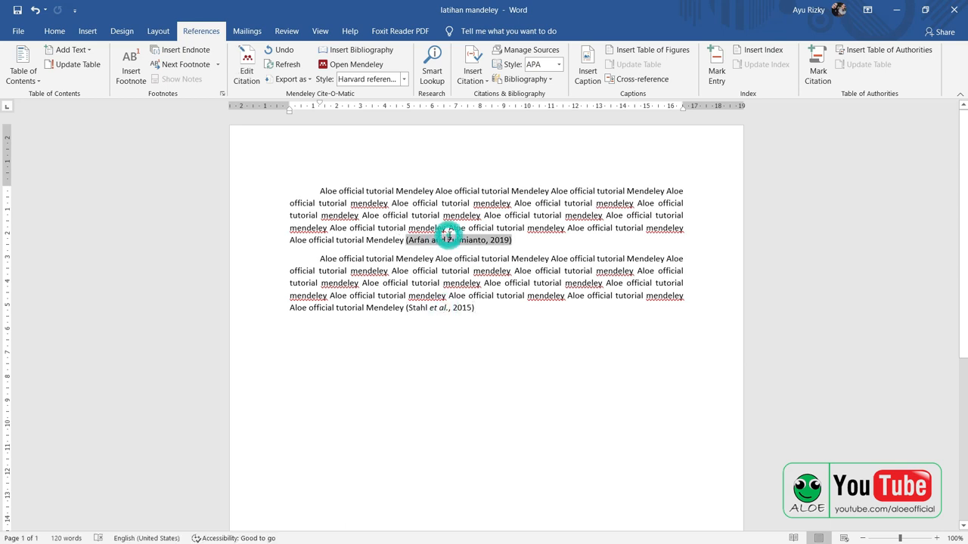
Add the heading DAFTAR PUSTAKA below the second paragraph, leaving an empty line between them
{"action": "left_click", "coordinate": [492, 308]}
{"action": "key", "text": "Return"}
{"action": "key", "text": "Return"}
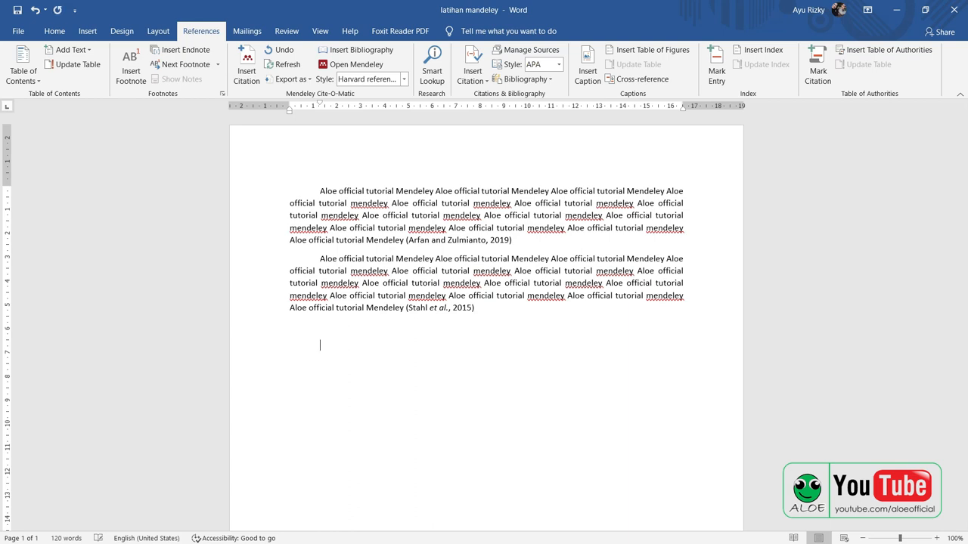
{"action": "type", "text": "DAFTAR PUSTAKA"}
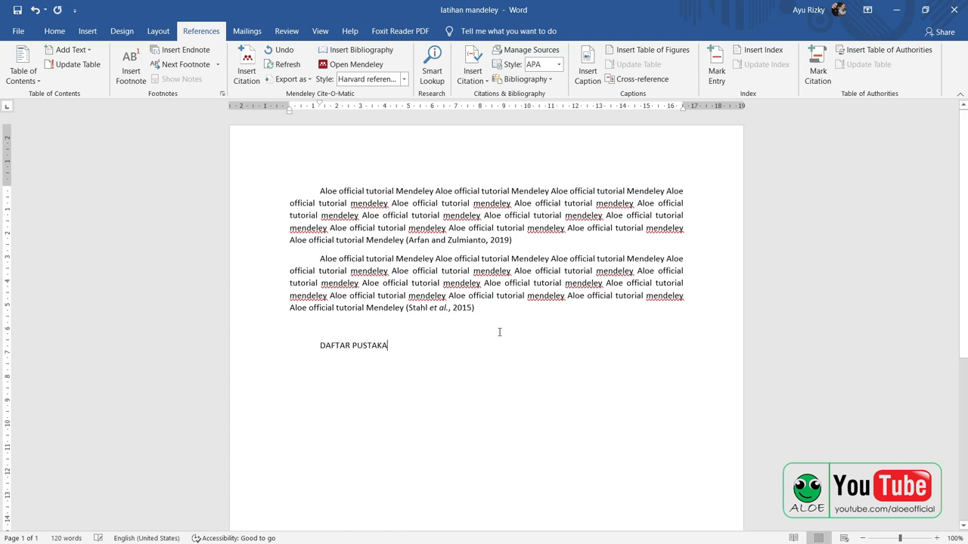
Center the DAFTAR PUSTAKA heading and make it bold
{"action": "left_click_drag", "start_coordinate": [434, 352], "coordinate": [281, 335]}
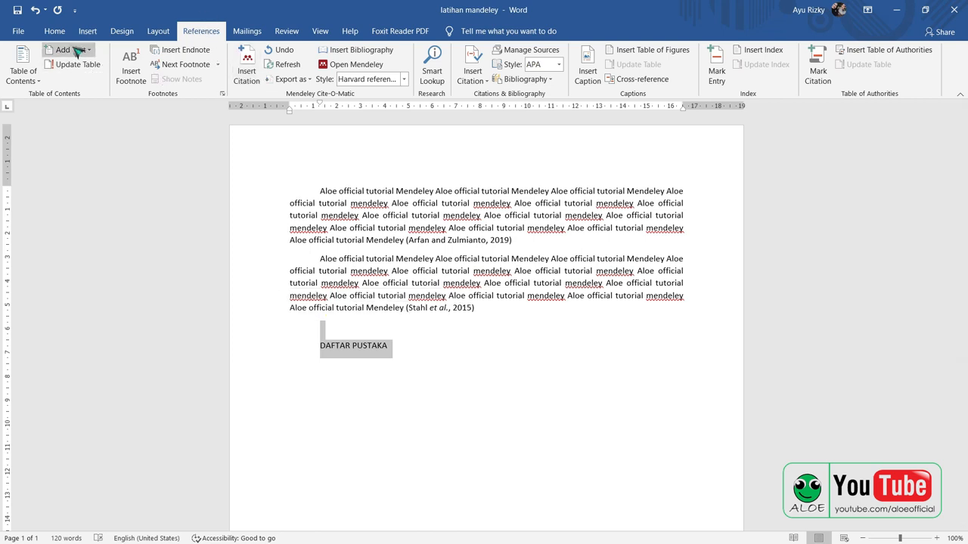
{"action": "left_click", "coordinate": [54, 31]}
{"action": "left_click", "coordinate": [300, 74]}
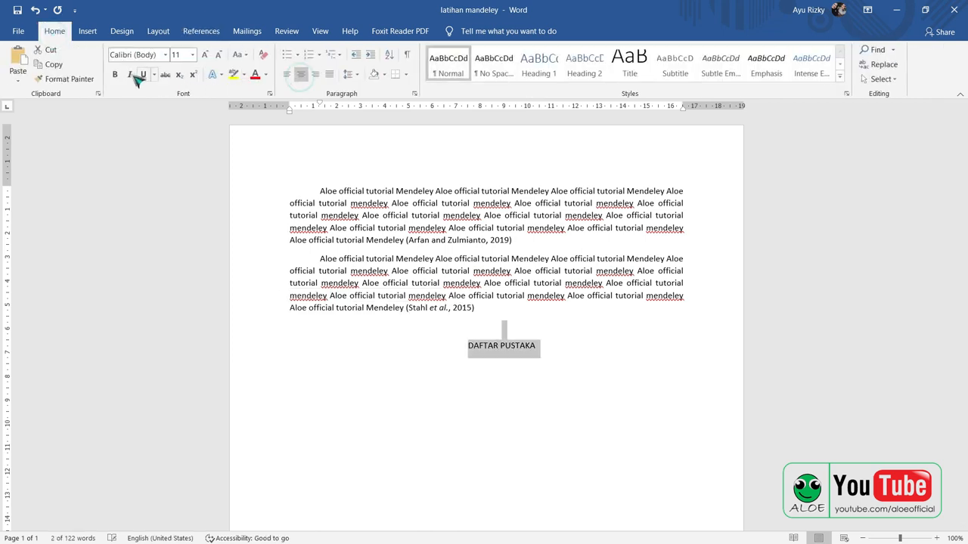
{"action": "left_click", "coordinate": [115, 74]}
Look through the available citation styles, keep Harvard, and insert the Mendeley bibliography below the DAFTAR PUSTAKA heading
{"action": "left_click", "coordinate": [493, 370]}
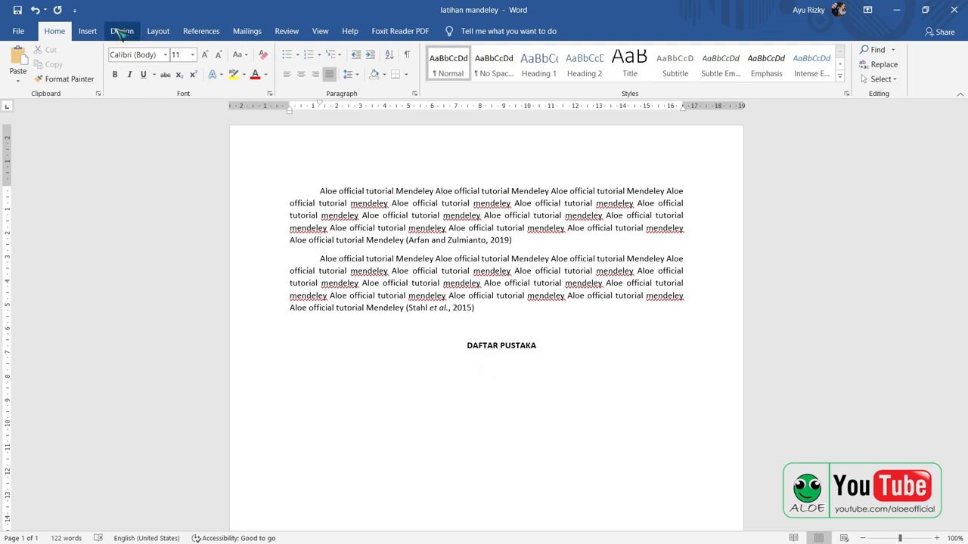
{"action": "left_click", "coordinate": [200, 32]}
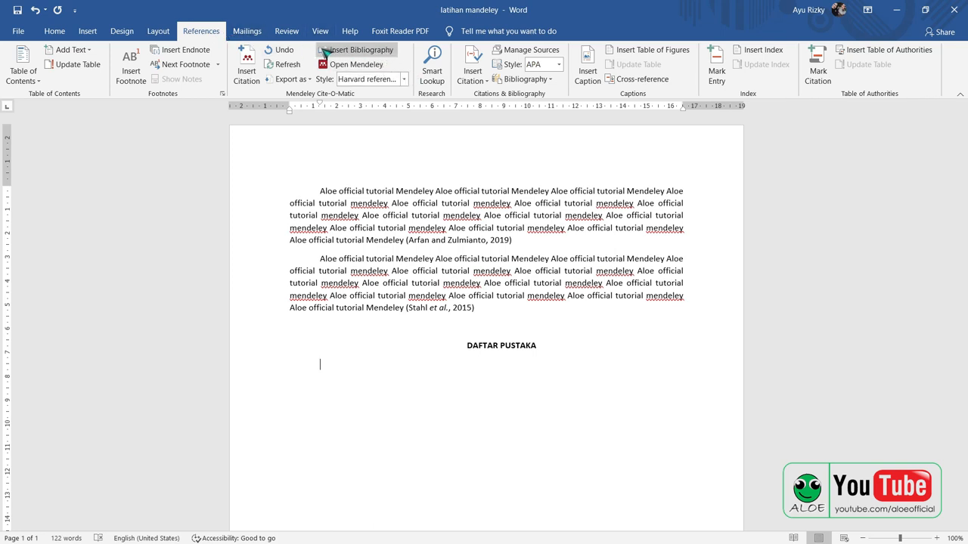
{"action": "left_click", "coordinate": [404, 79]}
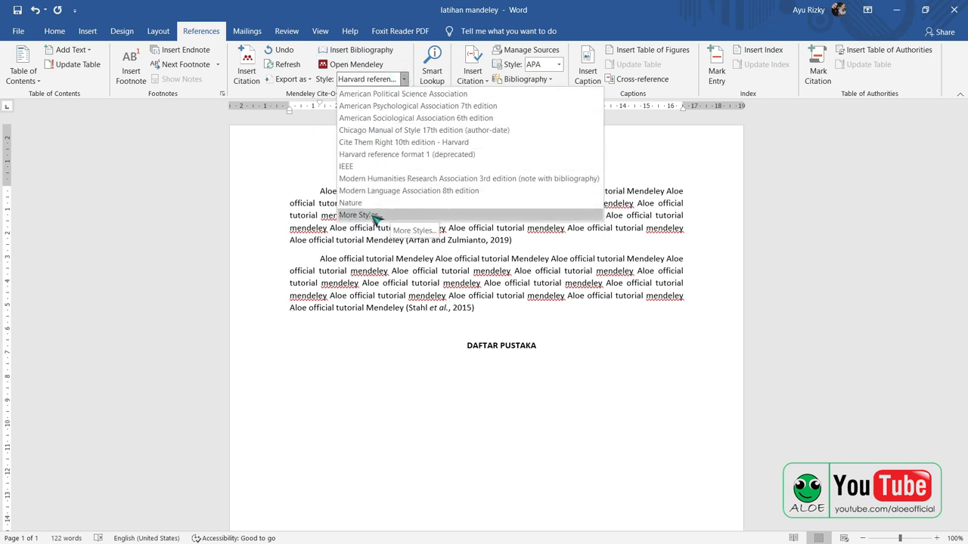
{"action": "left_click", "coordinate": [409, 66]}
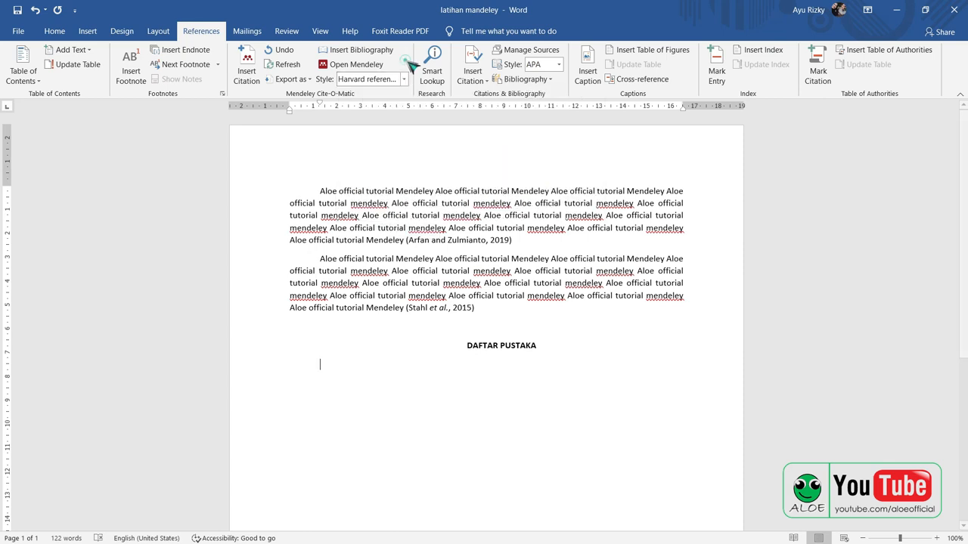
{"action": "left_click", "coordinate": [353, 51]}
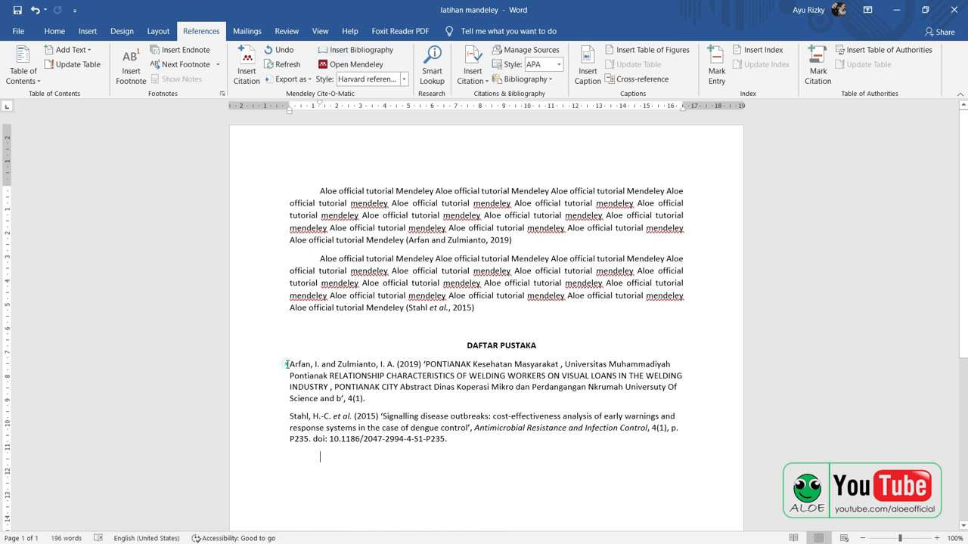
Give the two bibliography entries a hanging indent and justify their text
{"action": "mouse_move", "coordinate": [291, 112]}
{"action": "left_mouse_down"}
{"action": "mouse_move", "coordinate": [308, 108]}
{"action": "mouse_move", "coordinate": [289, 108]}
{"action": "left_mouse_up"}
{"action": "left_click", "coordinate": [291, 417]}
{"action": "mouse_move", "coordinate": [292, 115]}
{"action": "left_mouse_down"}
{"action": "mouse_move", "coordinate": [308, 118]}
{"action": "mouse_move", "coordinate": [309, 104]}
{"action": "mouse_move", "coordinate": [291, 110]}
{"action": "left_mouse_up"}
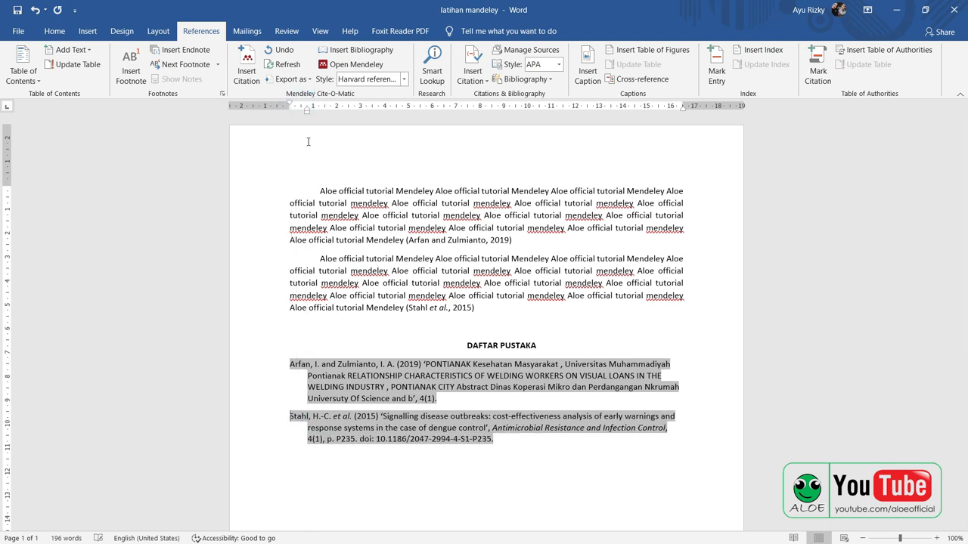
{"action": "left_click_drag", "start_coordinate": [527, 454], "coordinate": [280, 368]}
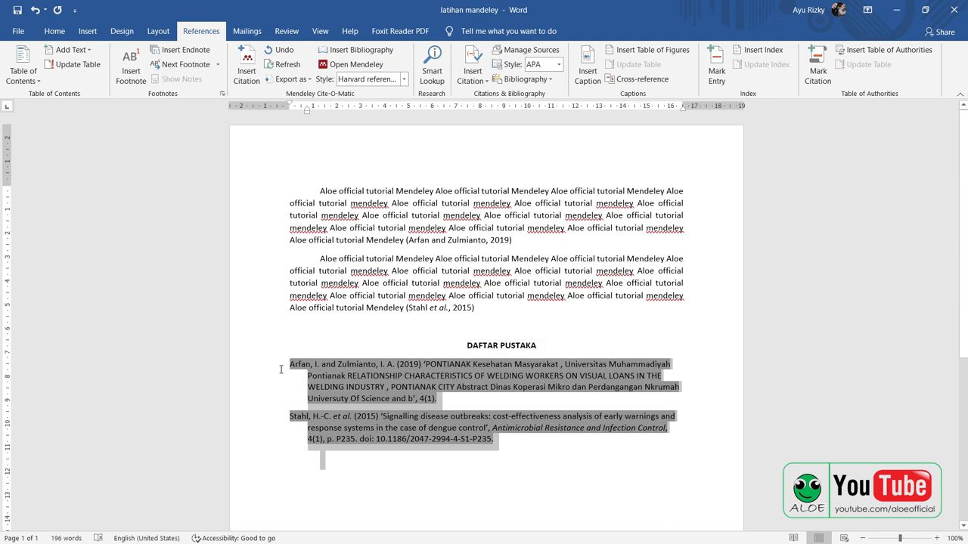
{"action": "left_click", "coordinate": [54, 31]}
{"action": "left_click", "coordinate": [330, 74]}
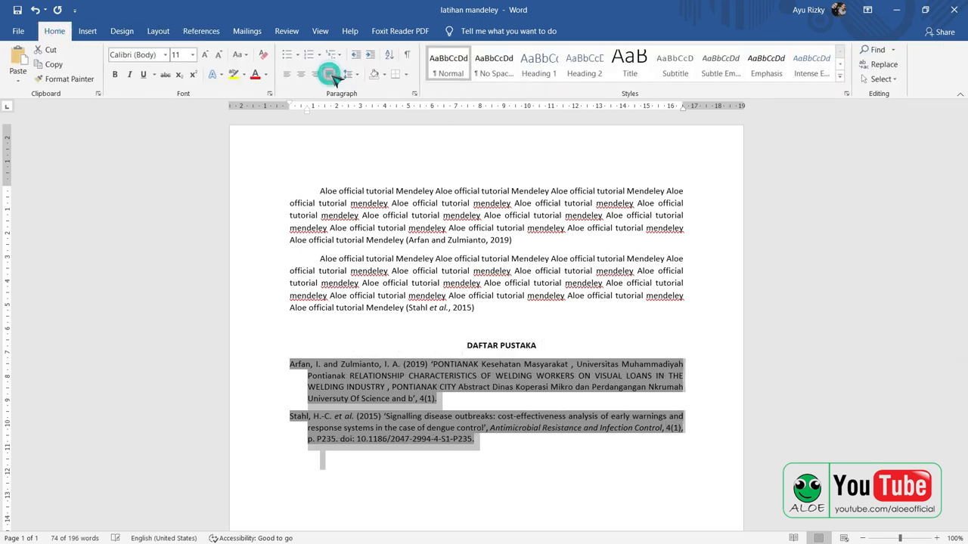
Add the closing line SELAMAT MENCOBA below the bibliography
{"action": "left_click", "coordinate": [565, 501]}
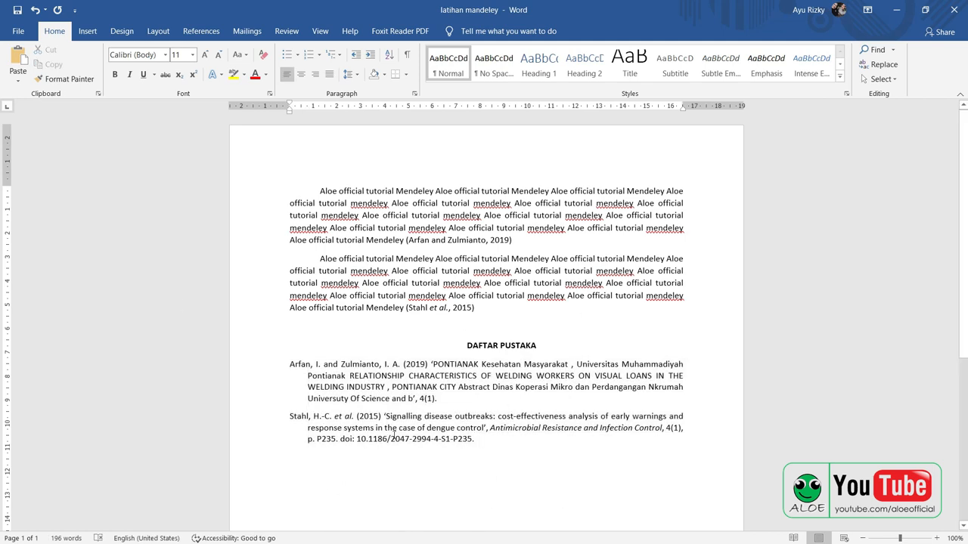
{"action": "type", "text": "SELAMA"}
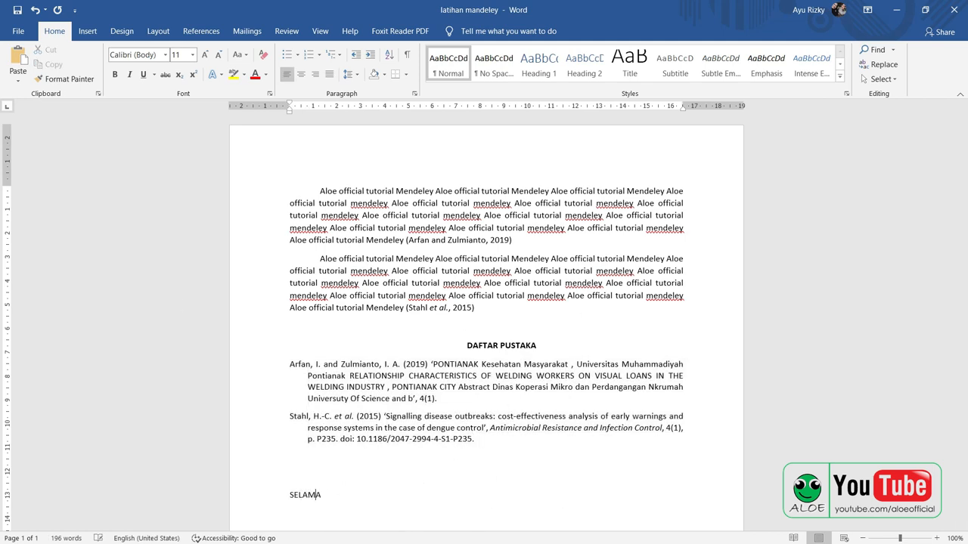
{"action": "type", "text": "T MENCOBA"}
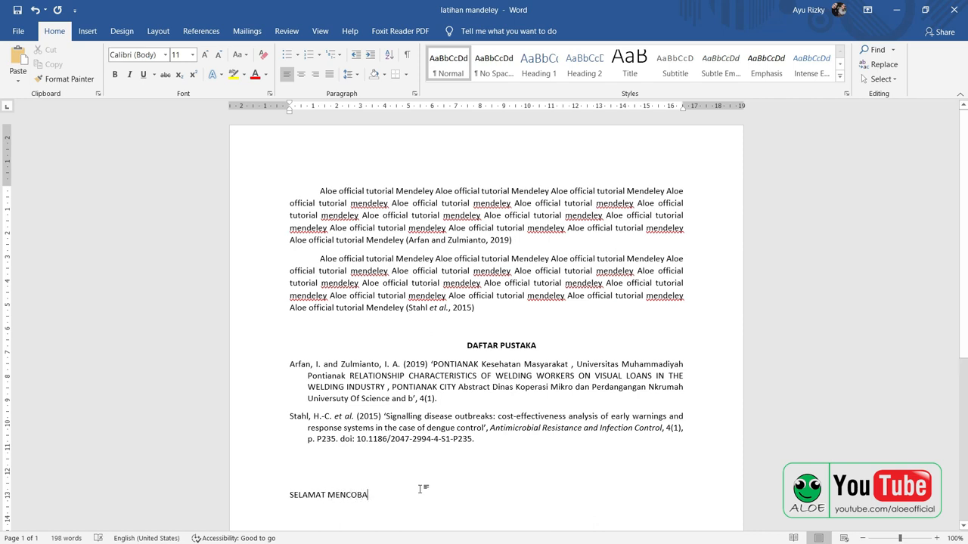